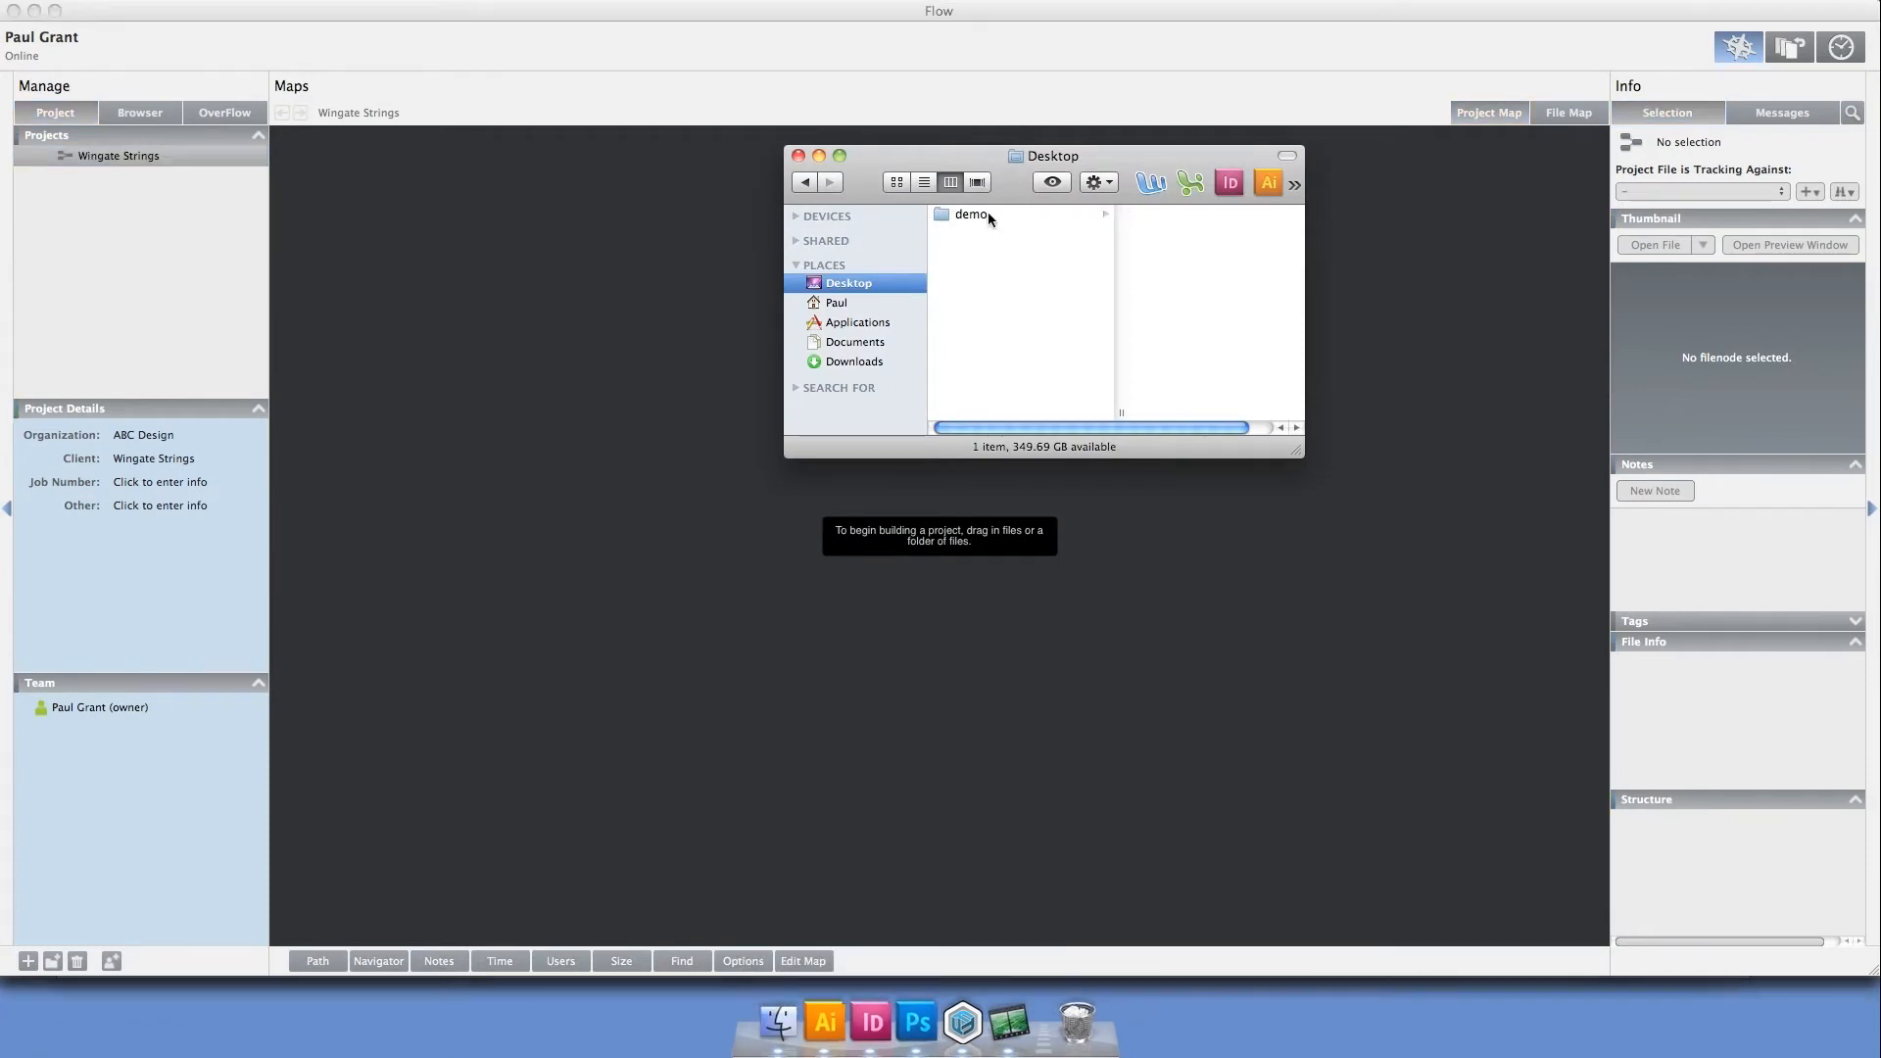
Add the demo folder from the Desktop to the Wingate Strings project map
left_click_drag(987, 212, 661, 584)
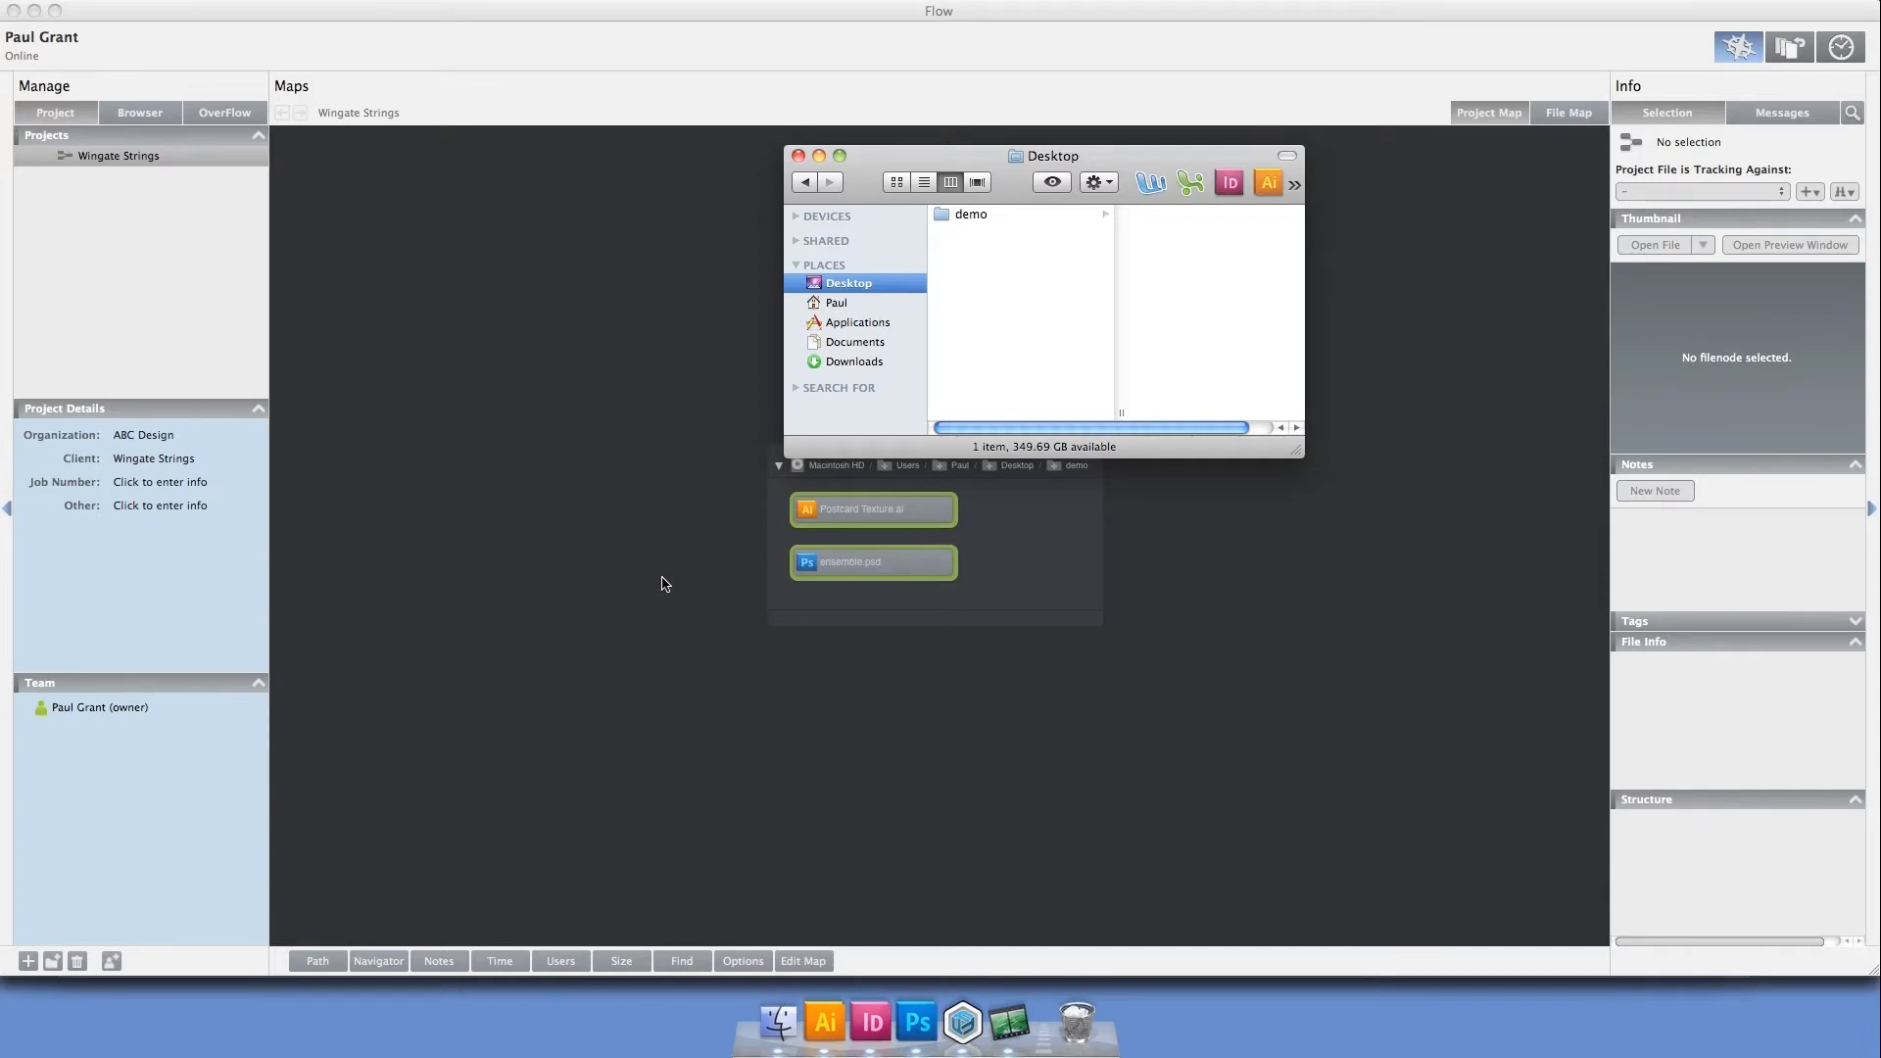
left_click(662, 584)
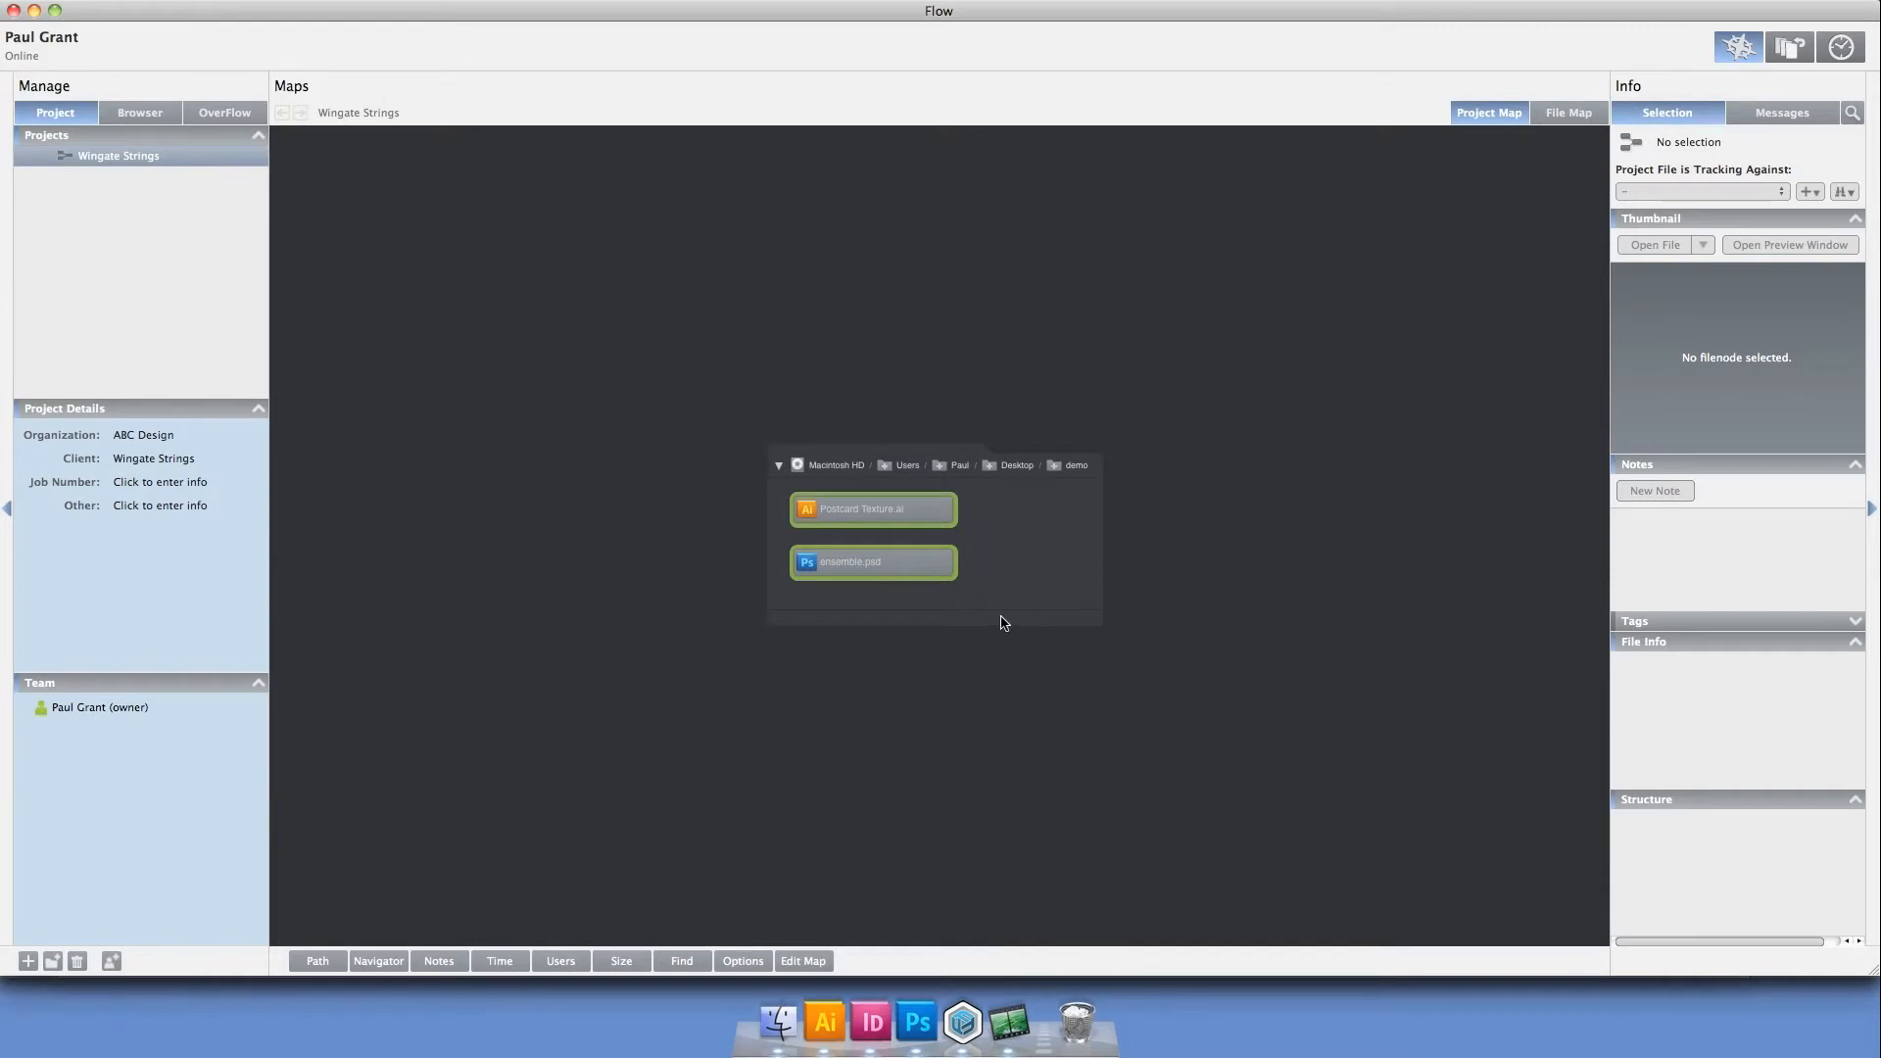
Inspect the layer structure and file properties of ensemble.psd in the project map
left_click(861, 560)
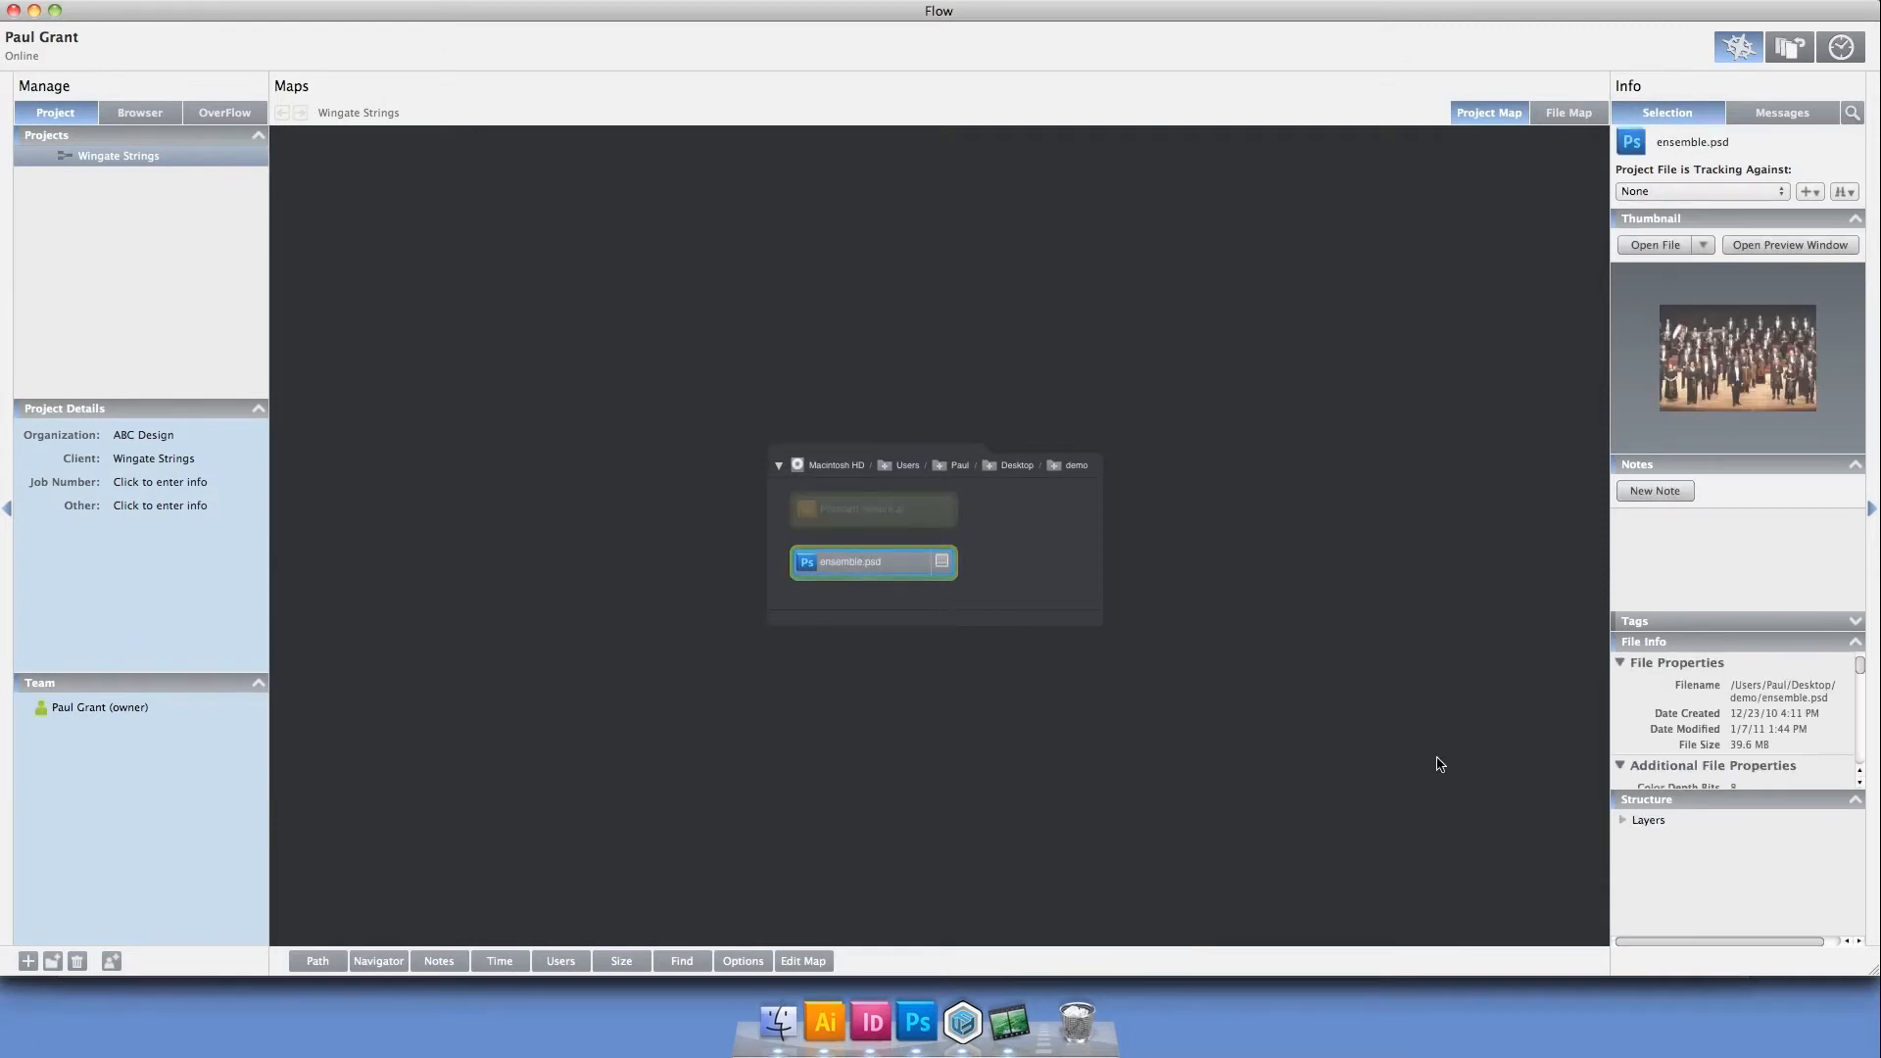
left_click(1623, 823)
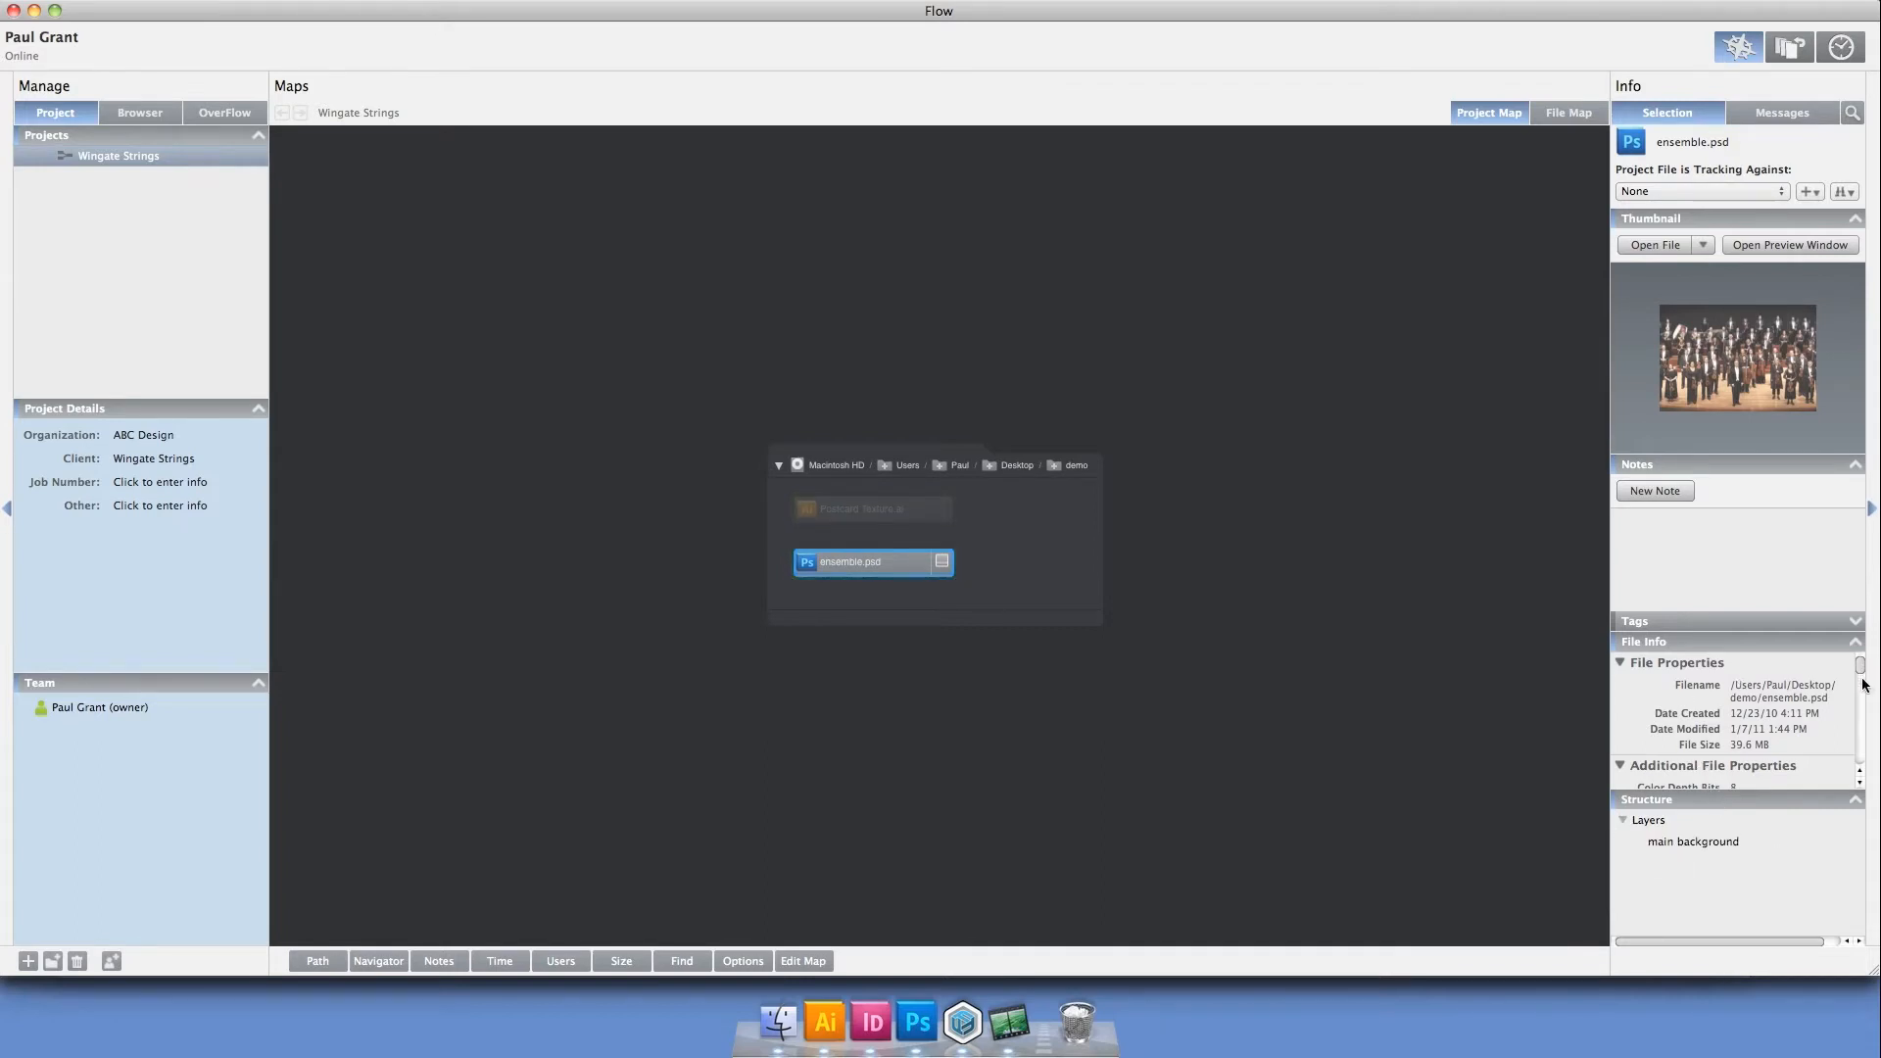
scroll(1862, 686, "down", 10)
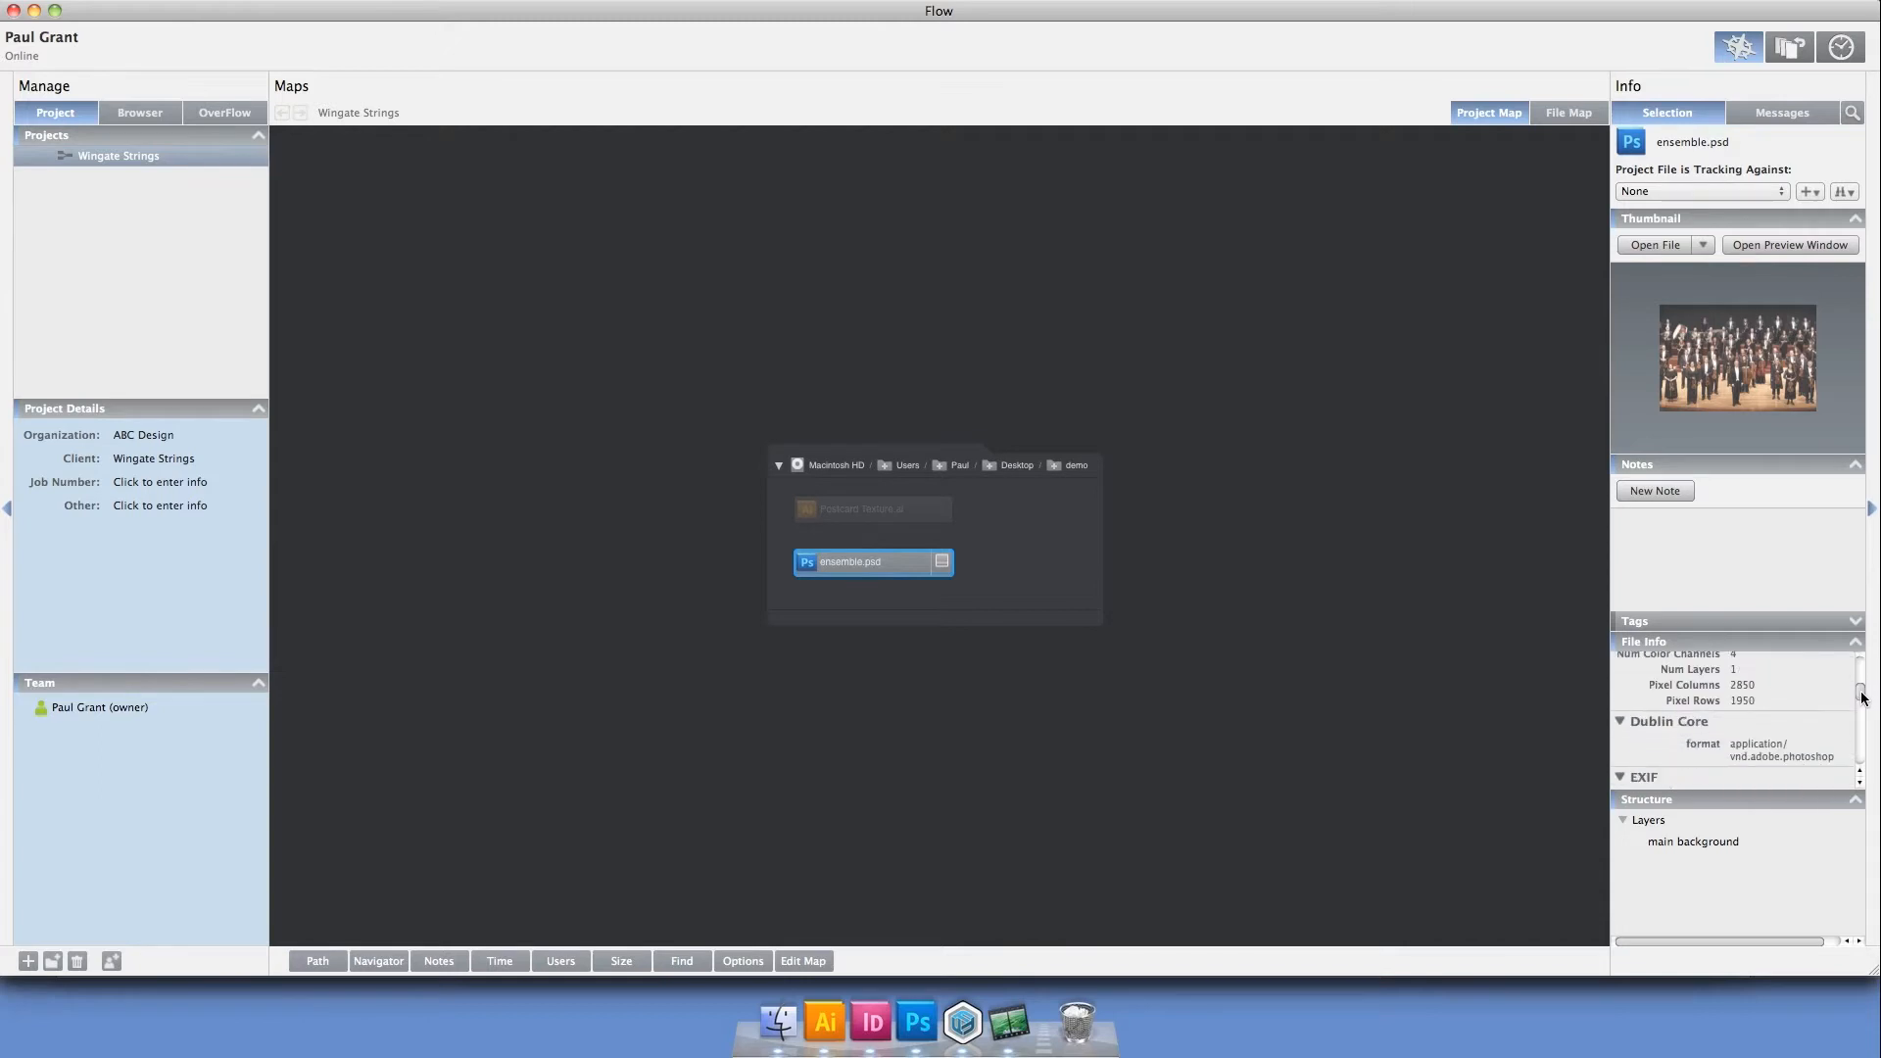
left_click(1353, 713)
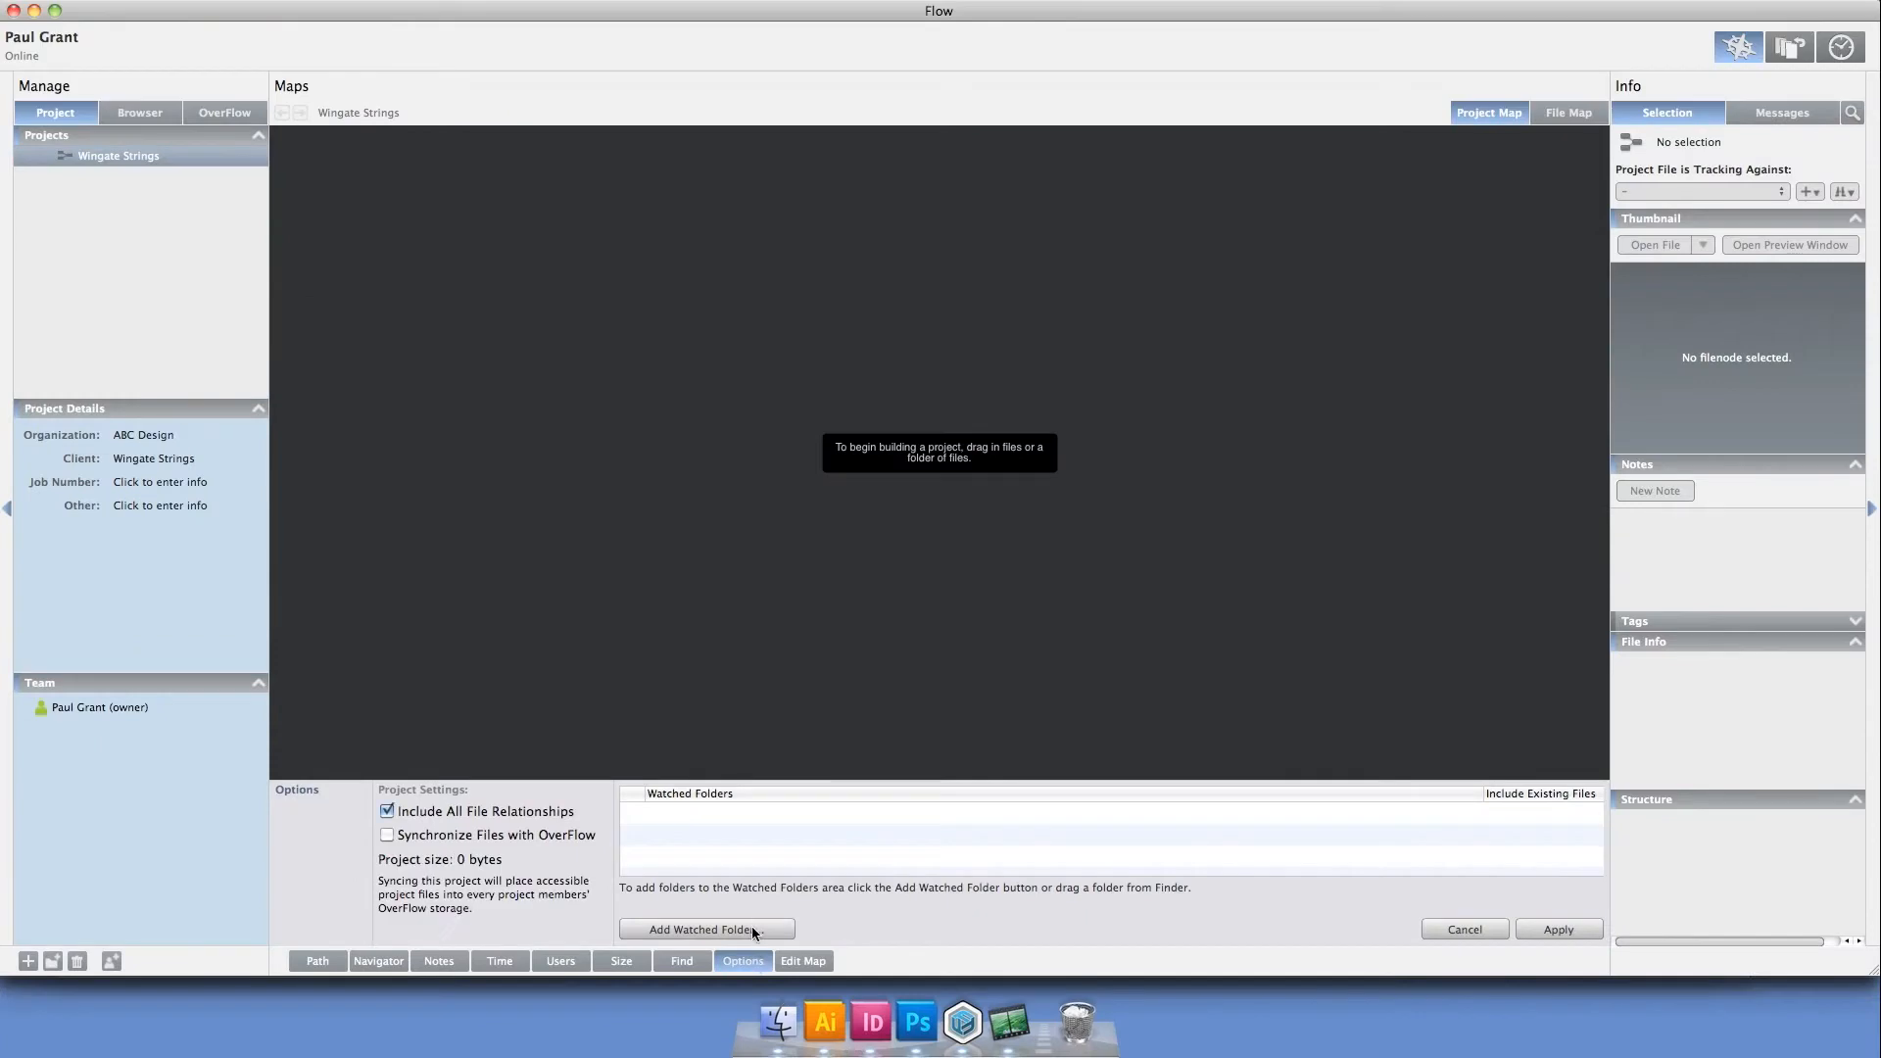
Add the Desktop's demo folder as a watched folder of the project, with its existing files included, and apply the options
left_click(752, 931)
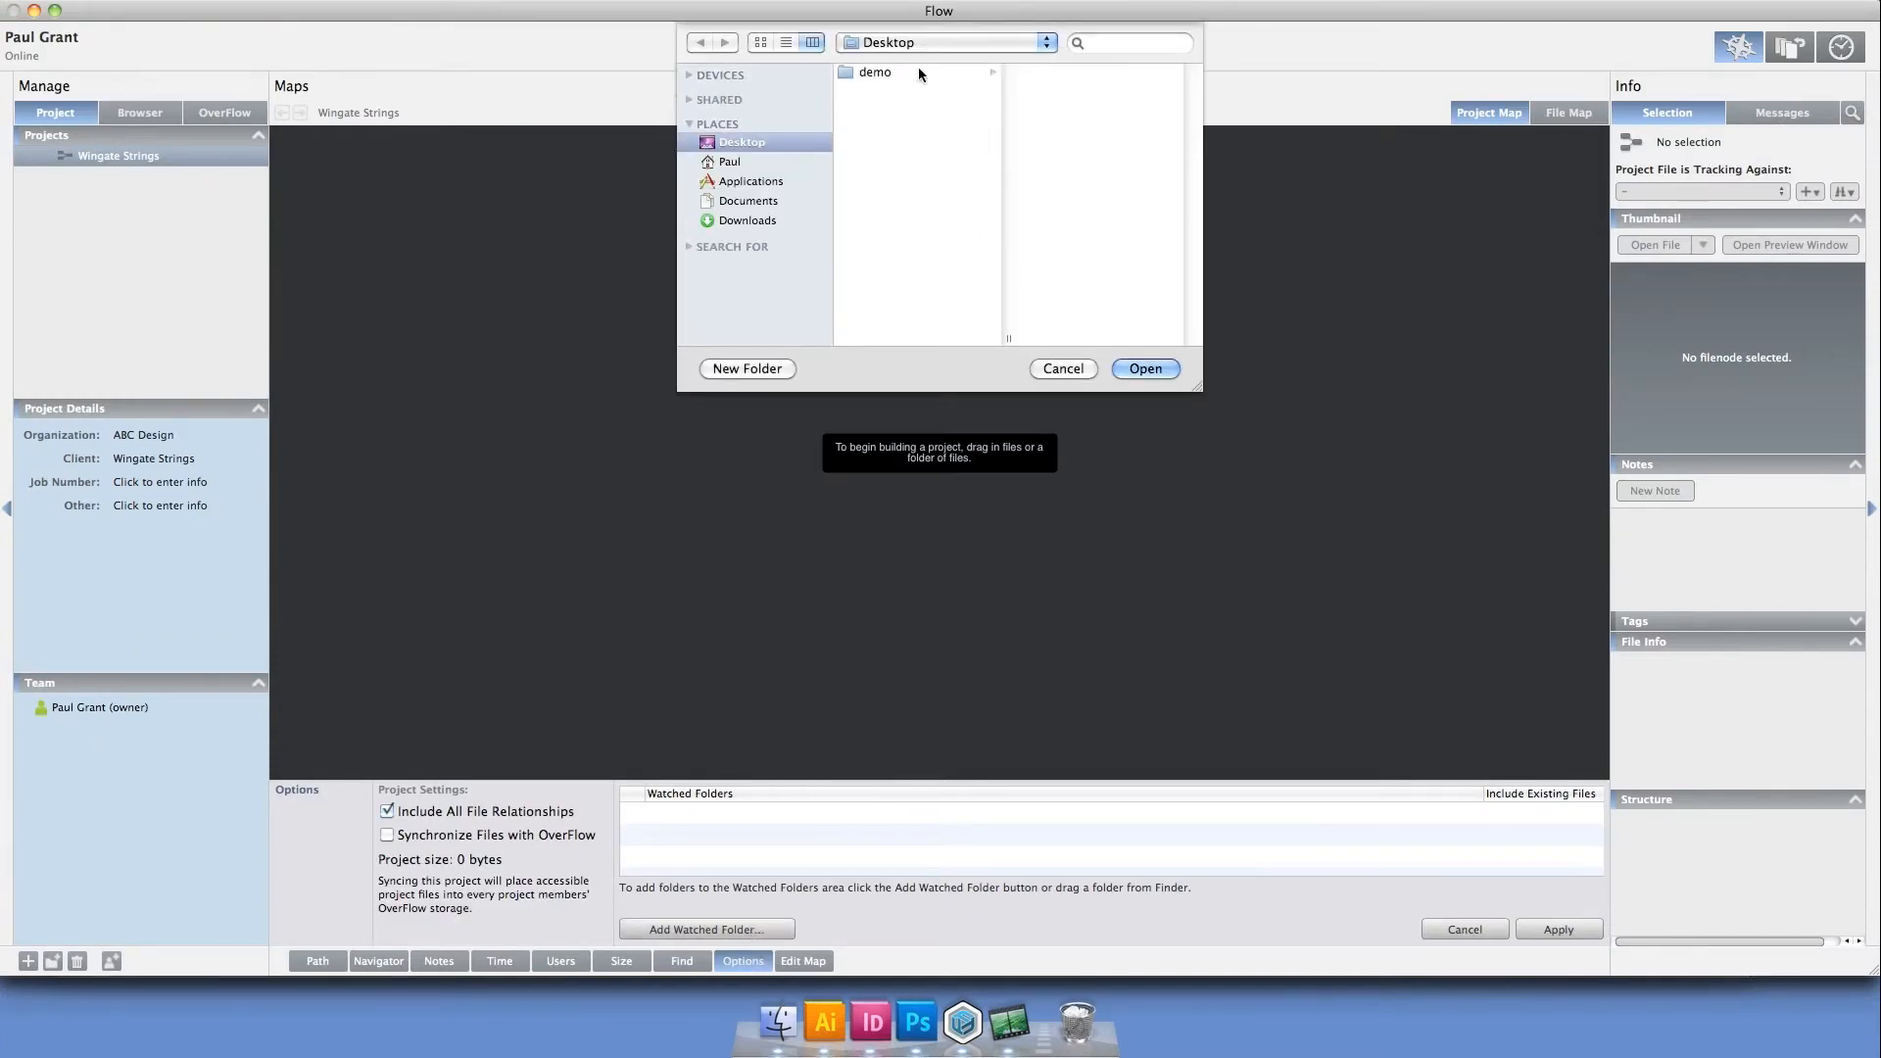
left_click(916, 71)
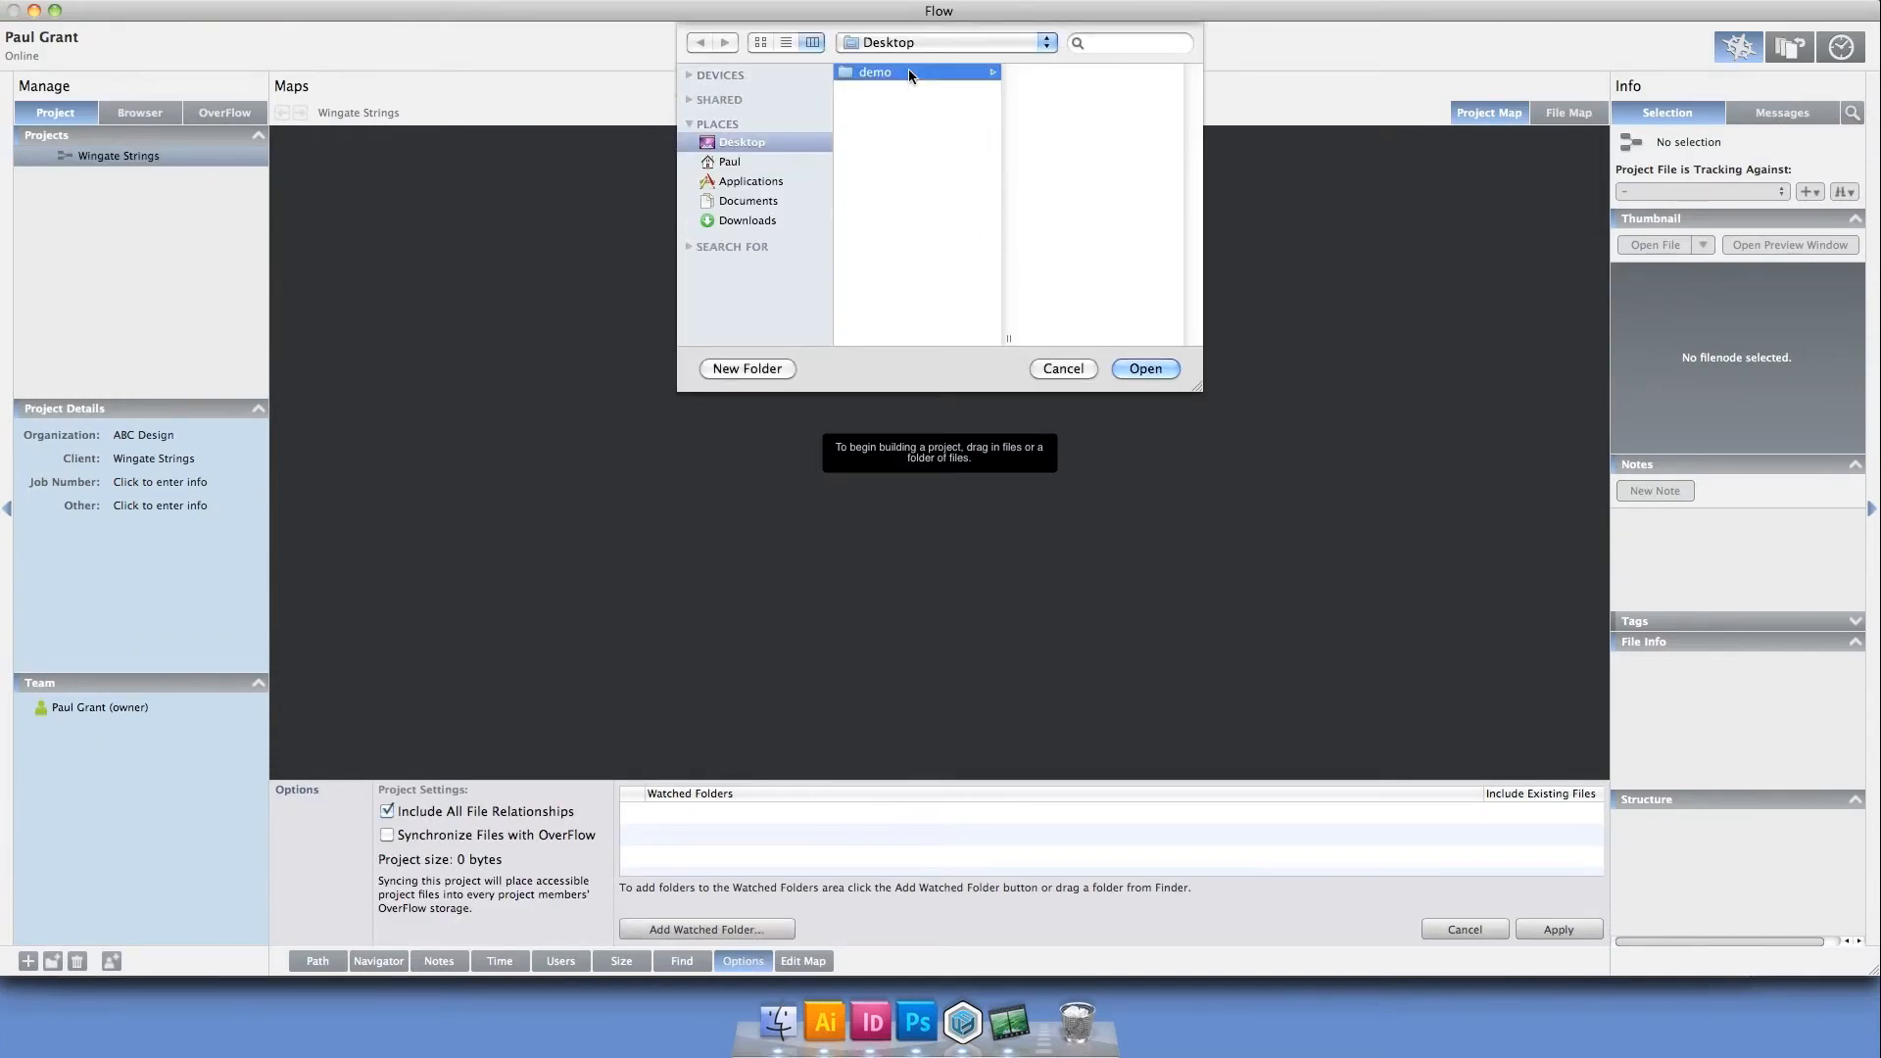
left_click(1147, 369)
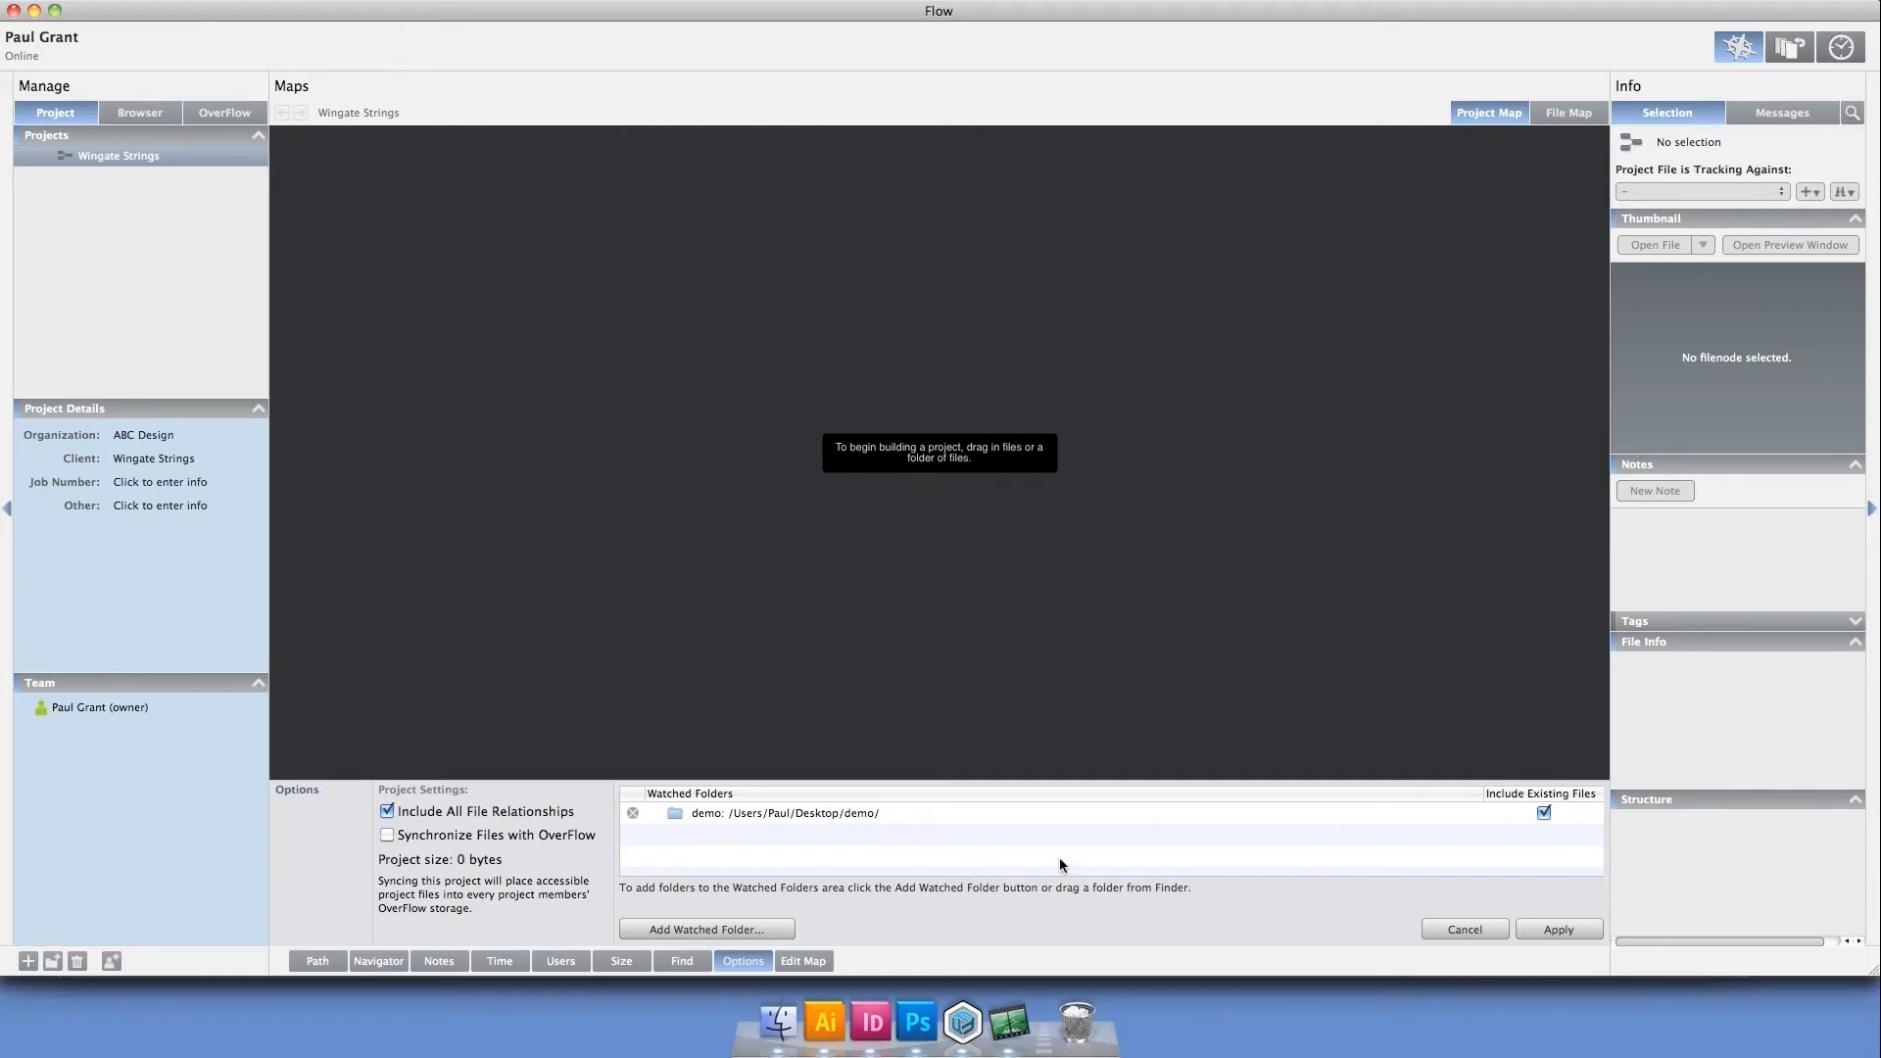
left_click(1579, 927)
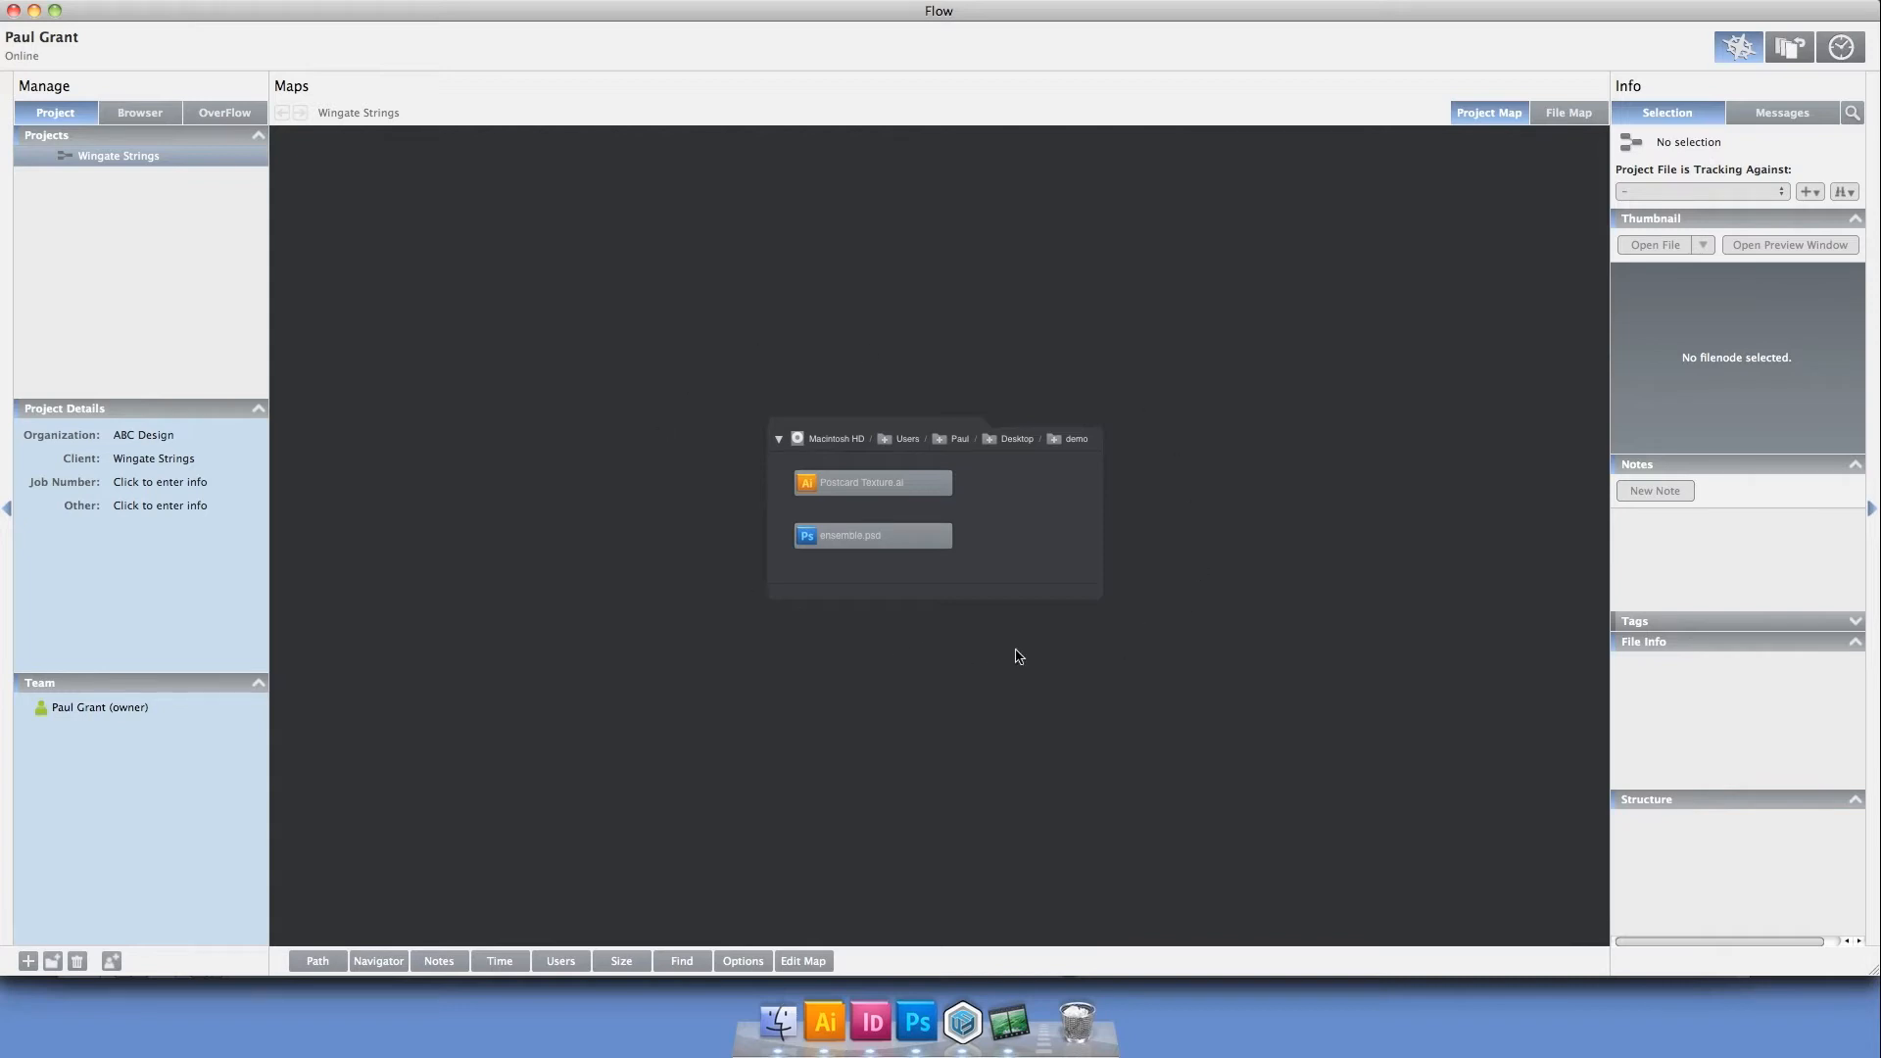
Check the thumbnails and tracking information of Postcard Texture.ai and ensemble.psd in the project map
left_click(896, 485)
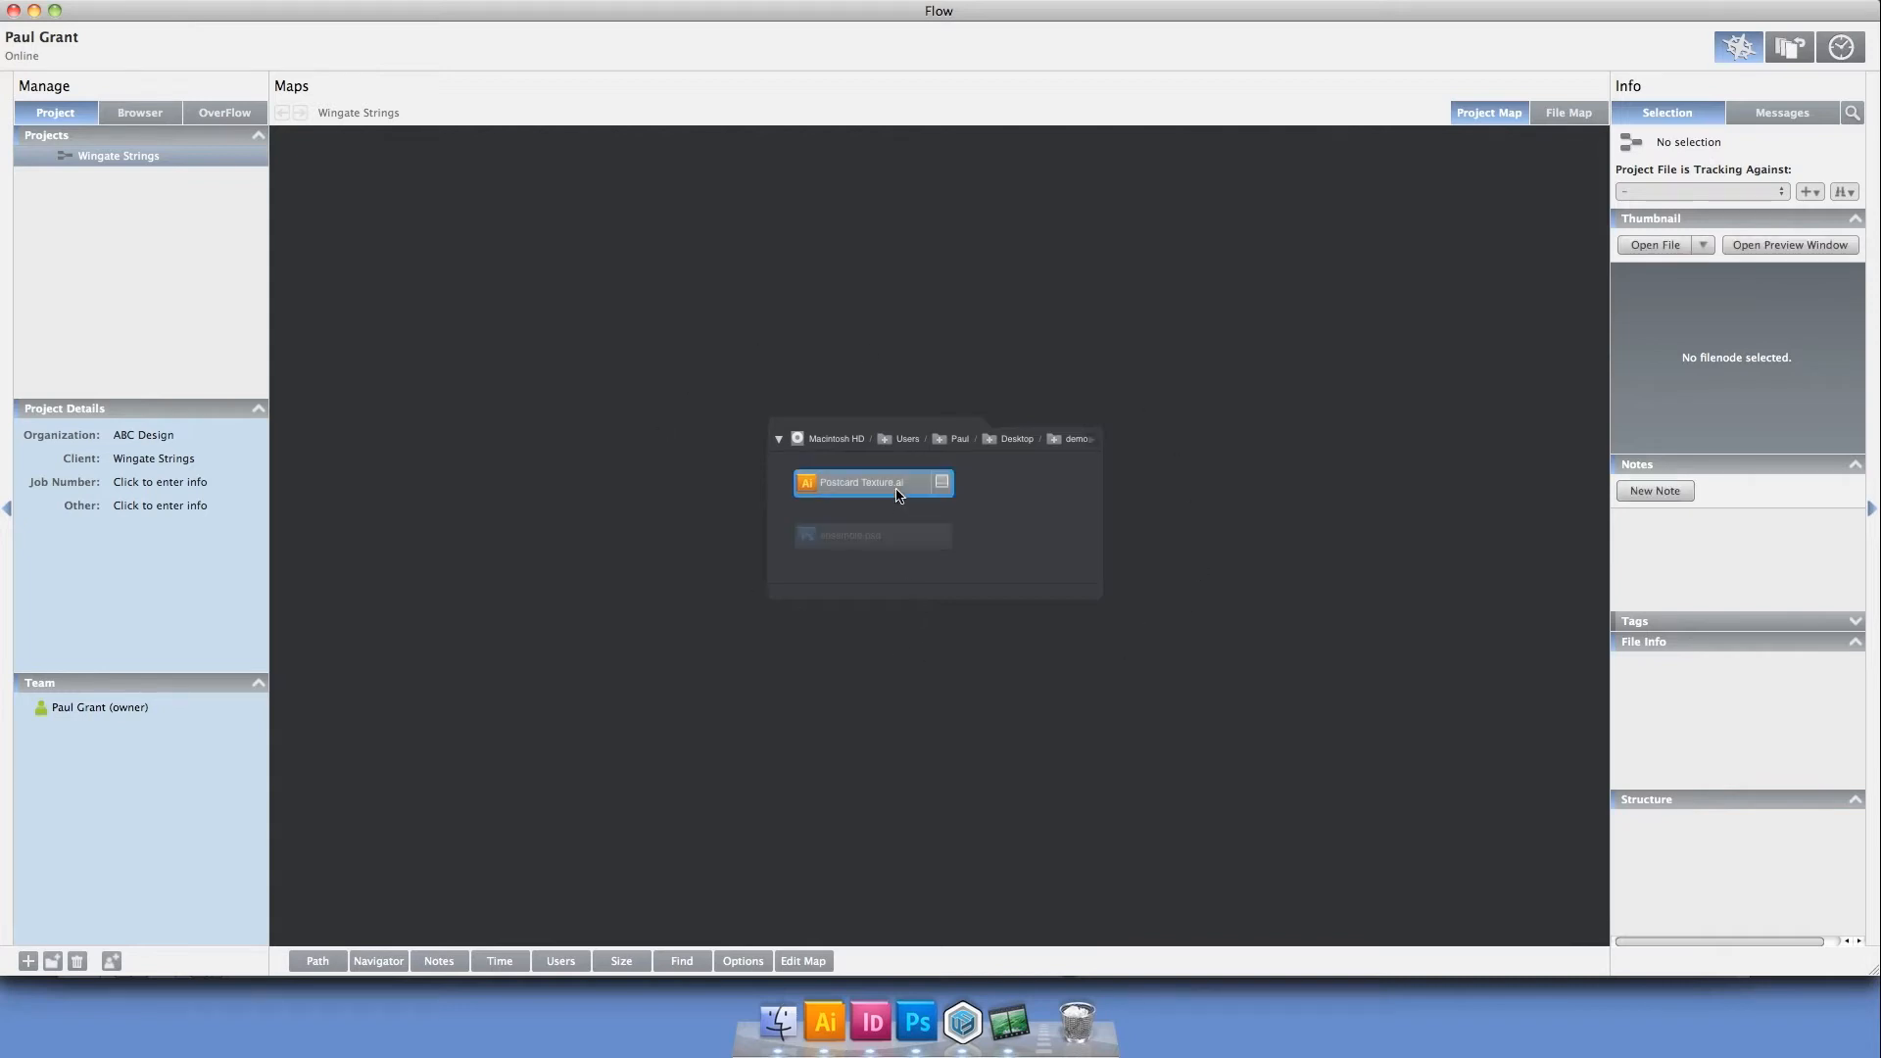
left_click(896, 538)
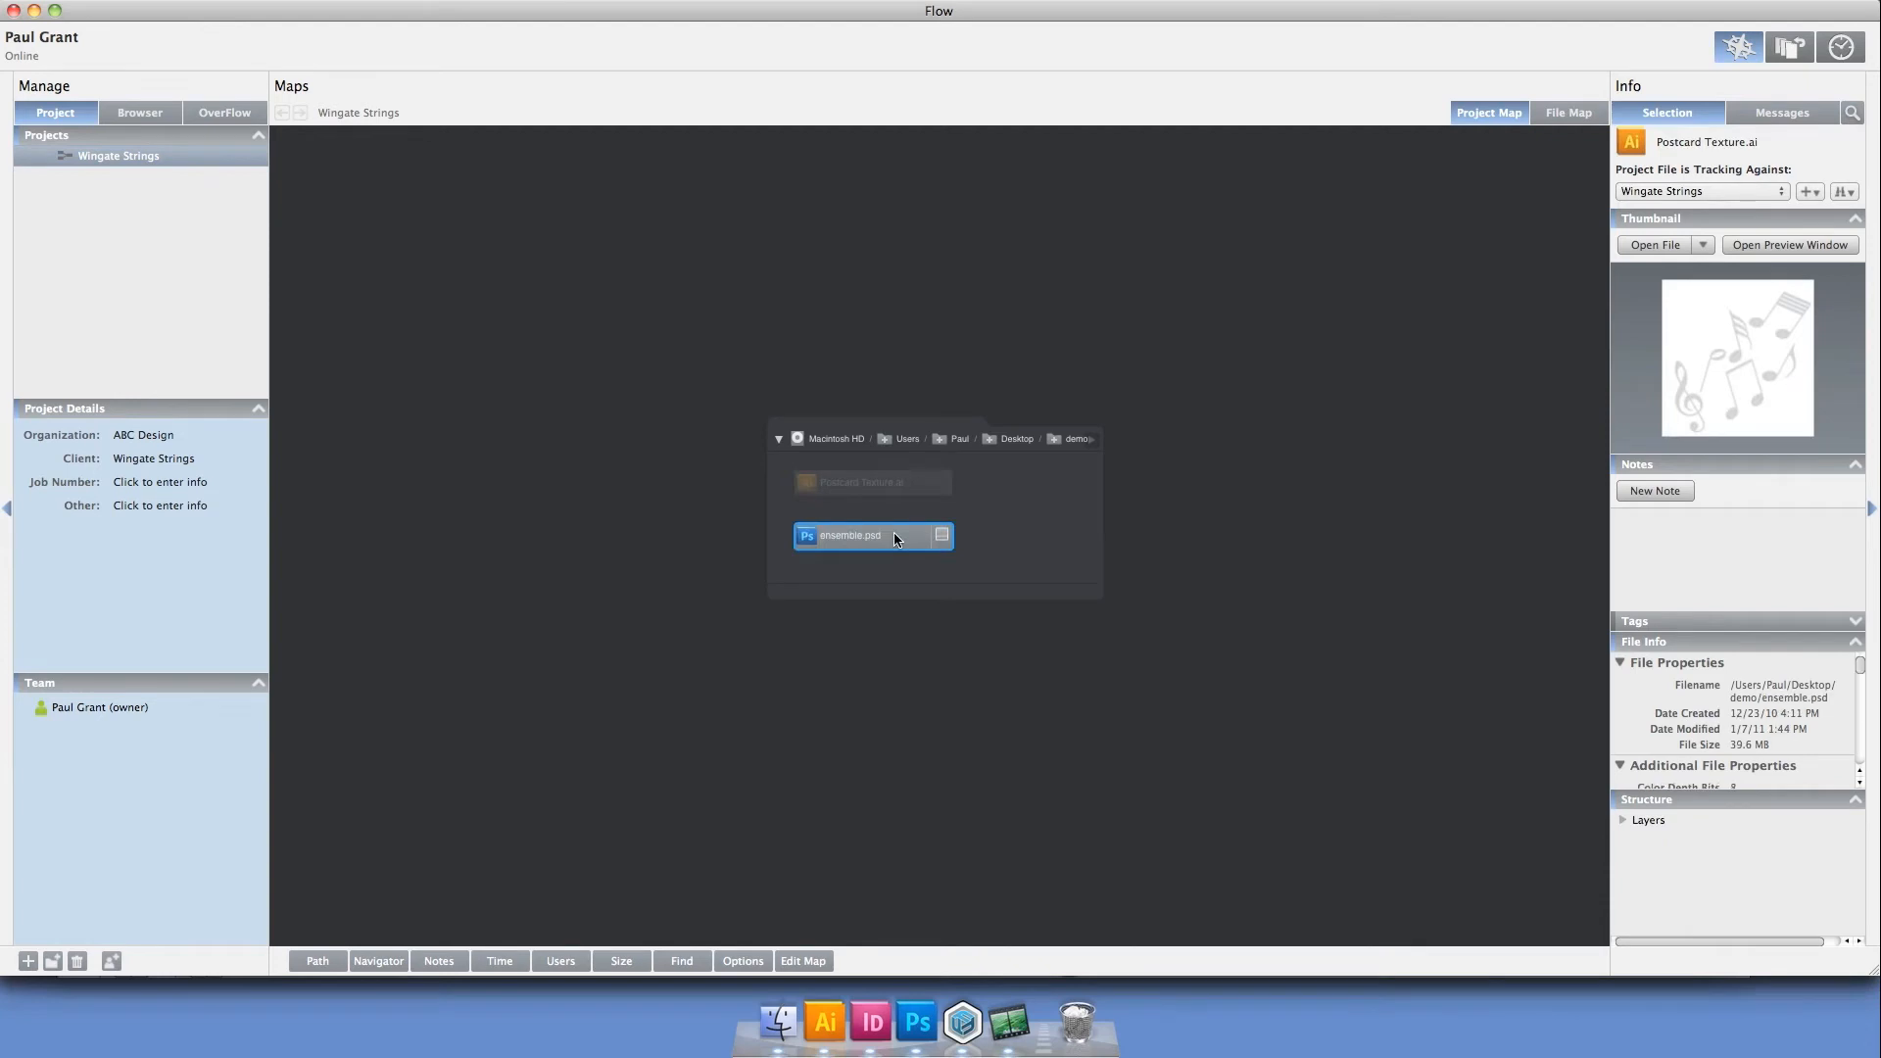
left_click(965, 654)
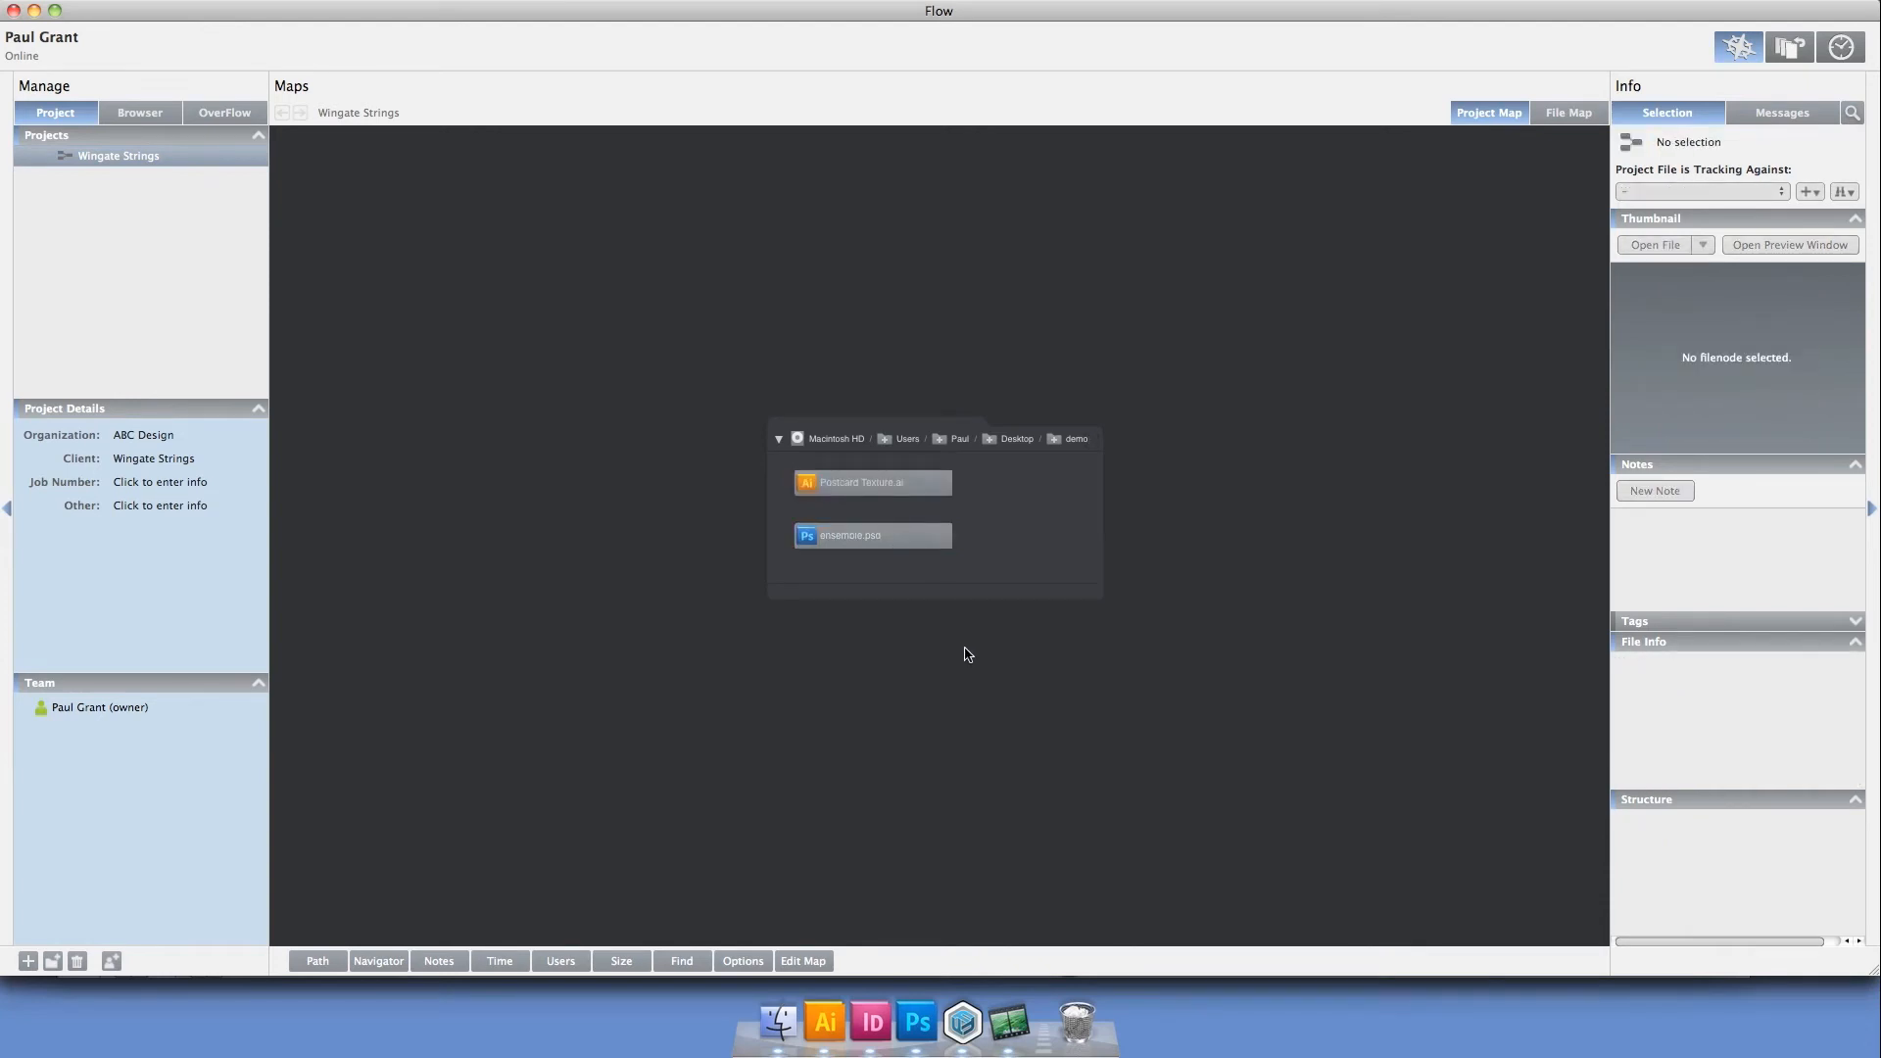
Copy the music-note artwork from Illustrator into ensemble.psd in Photoshop as a Smart Object and play the Project demo action
left_click(825, 1025)
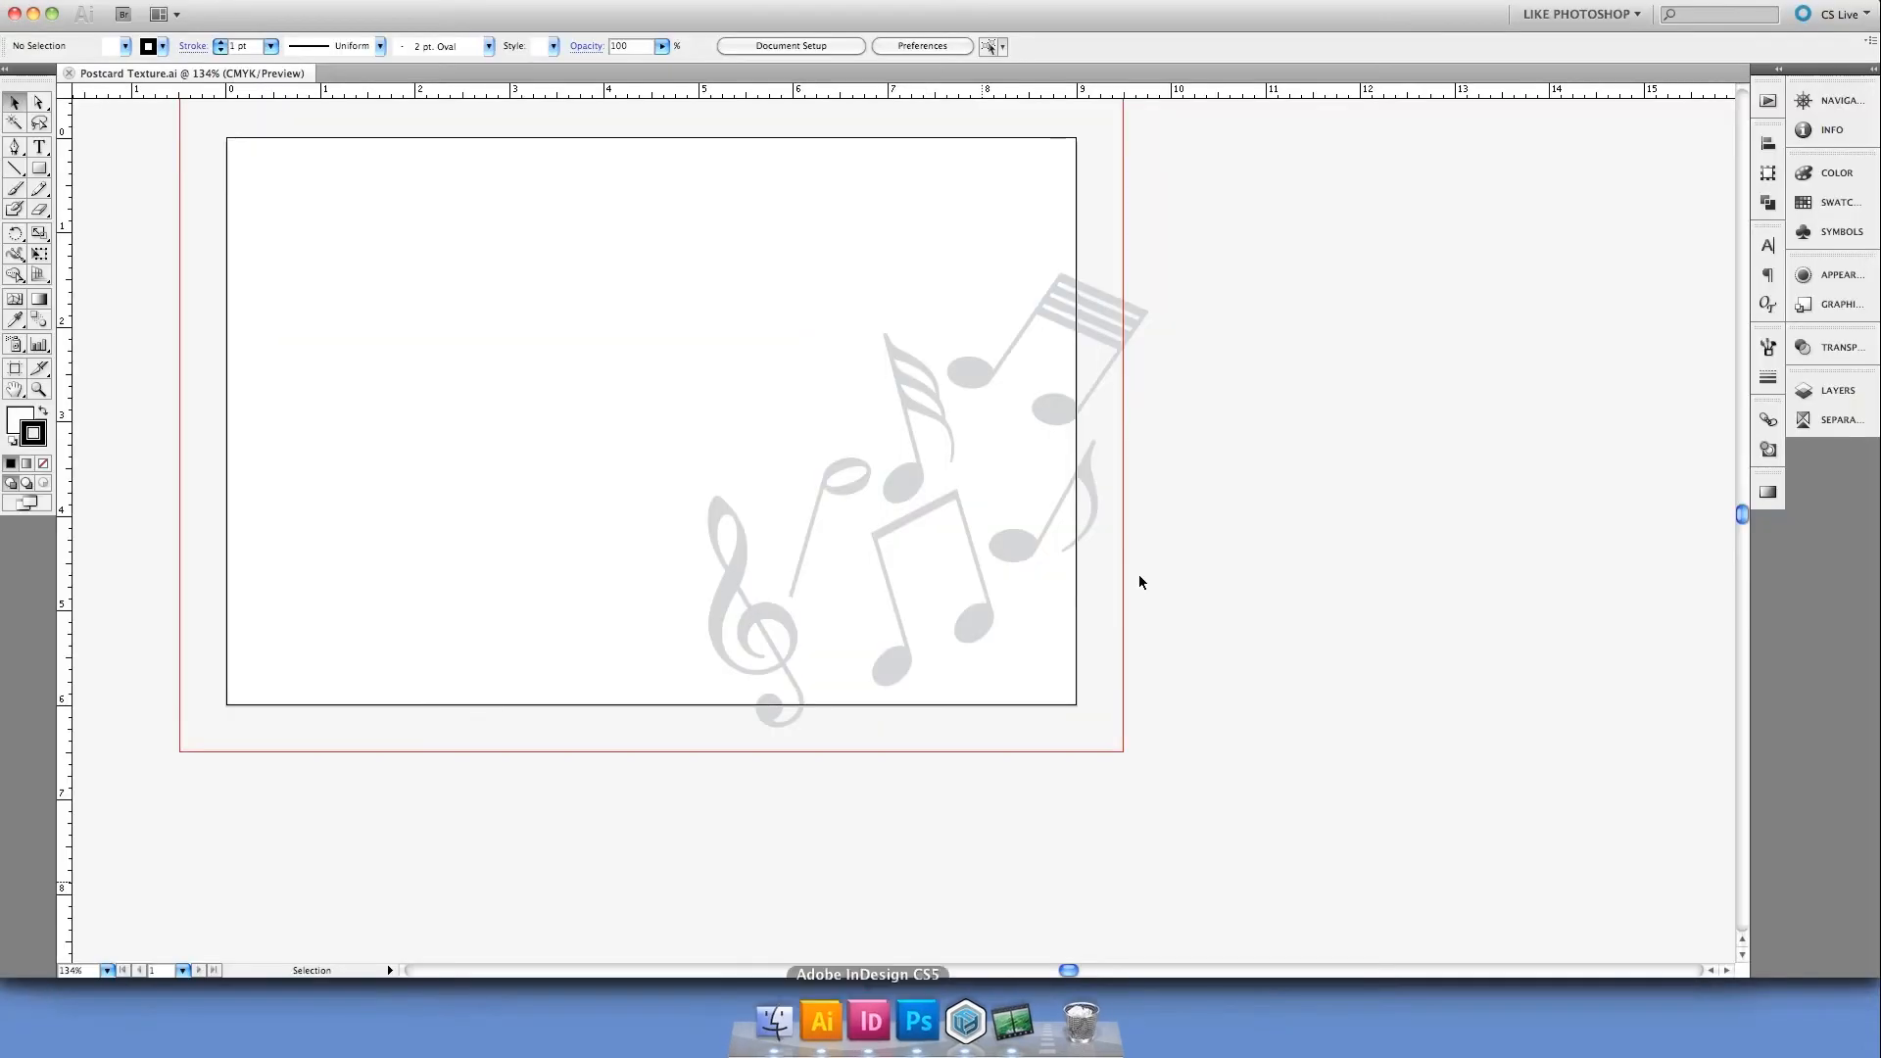
left_click_drag(1280, 210, 709, 722)
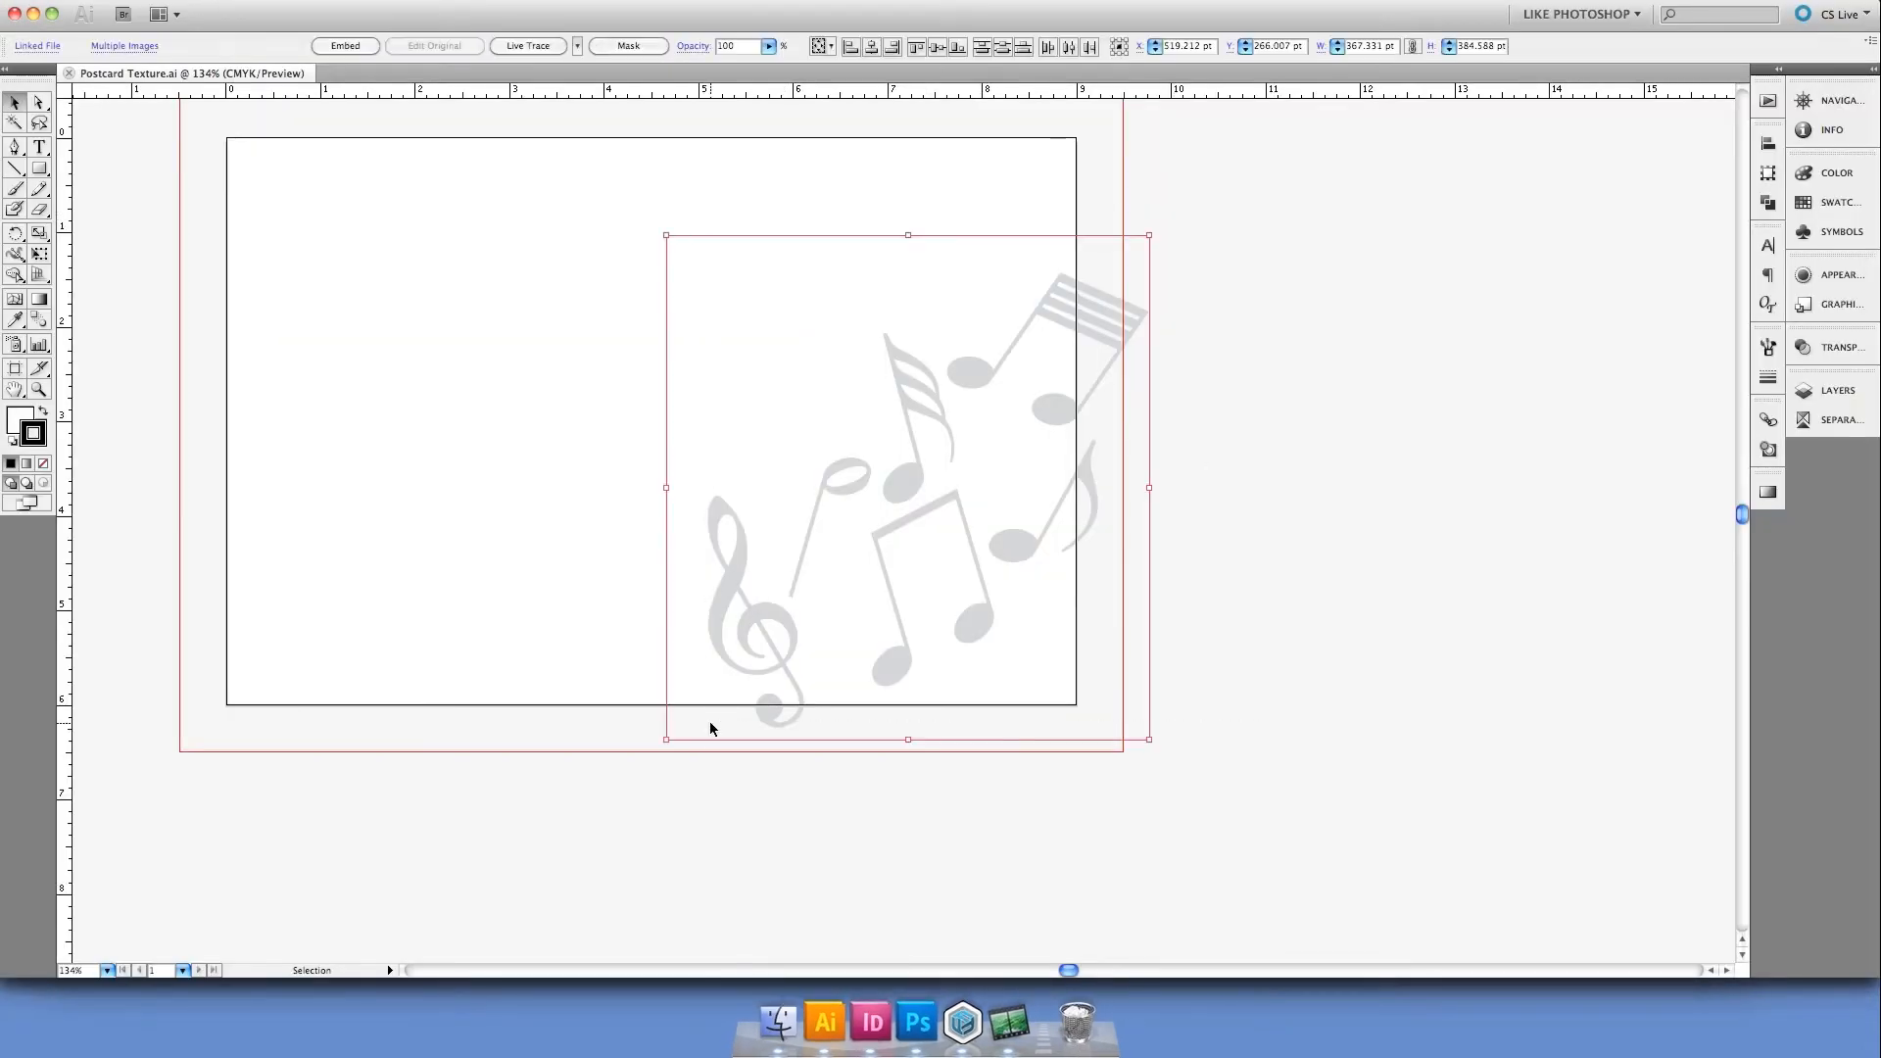
left_click(918, 1024)
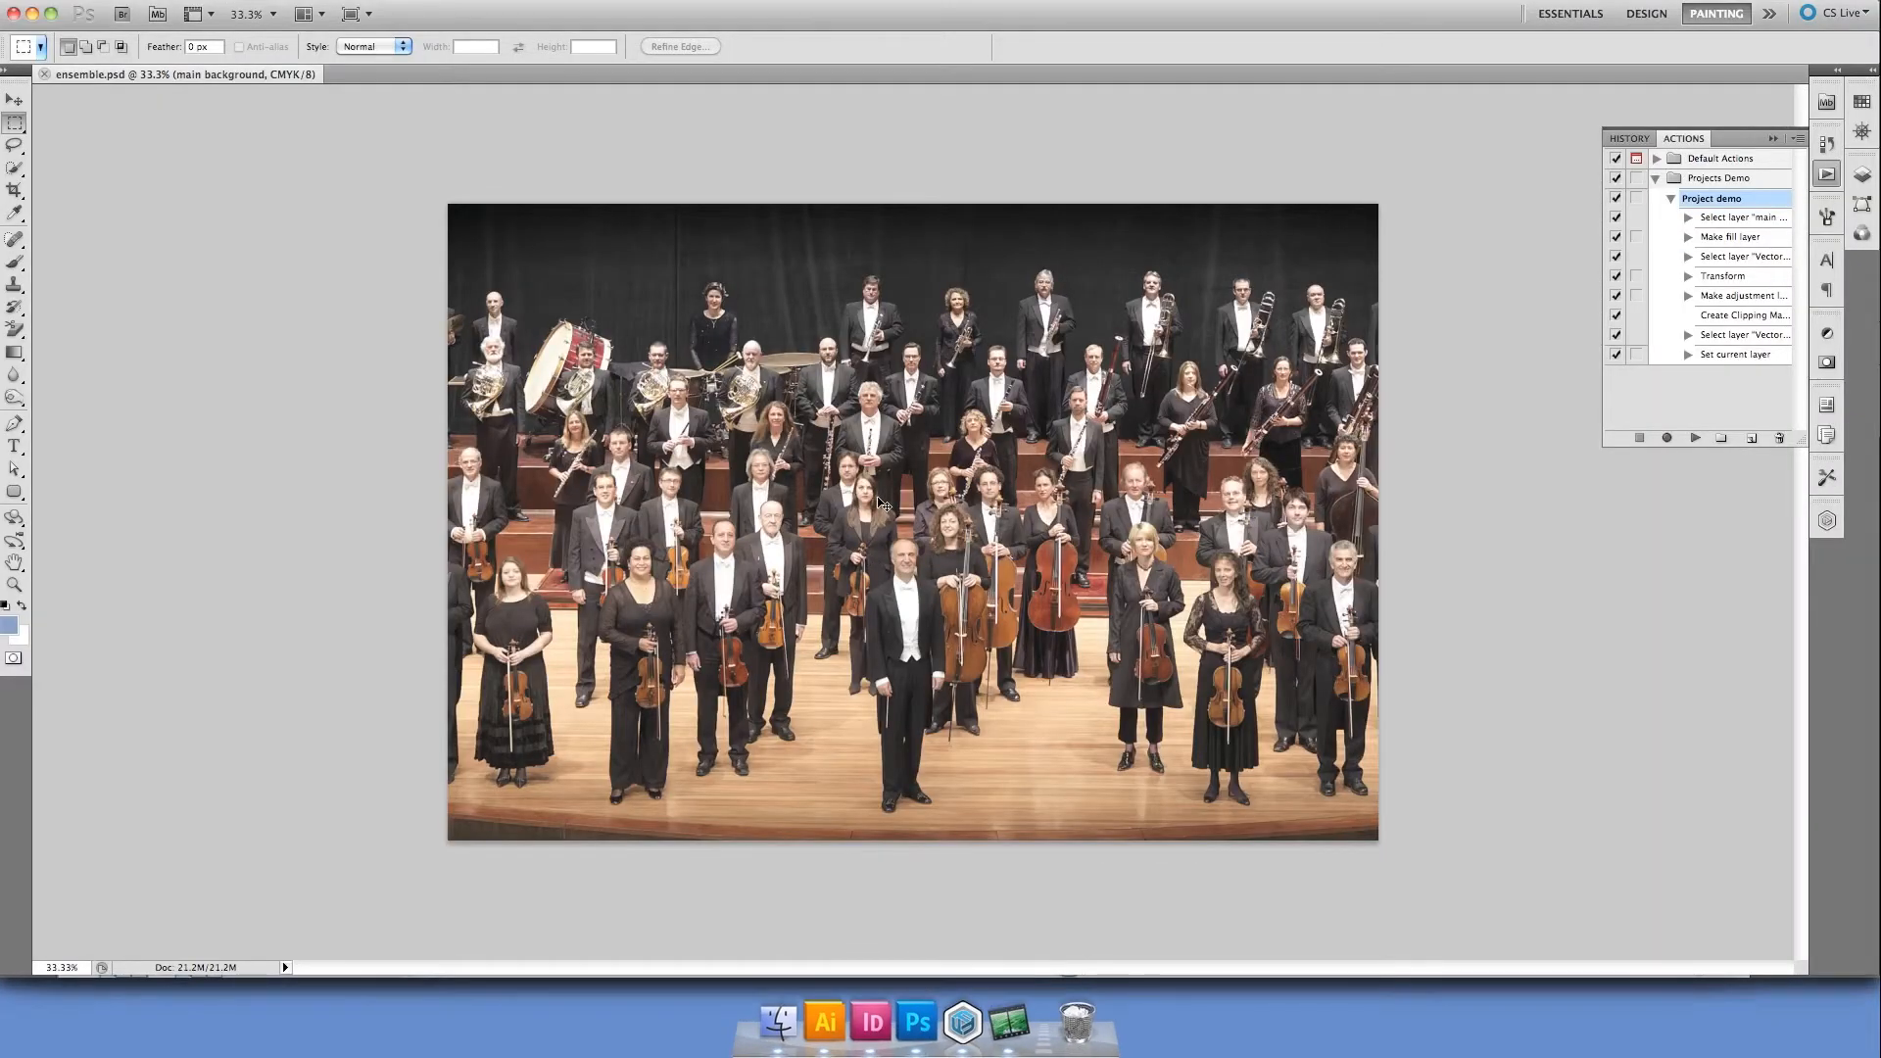
key("super+v")
left_click(1001, 654)
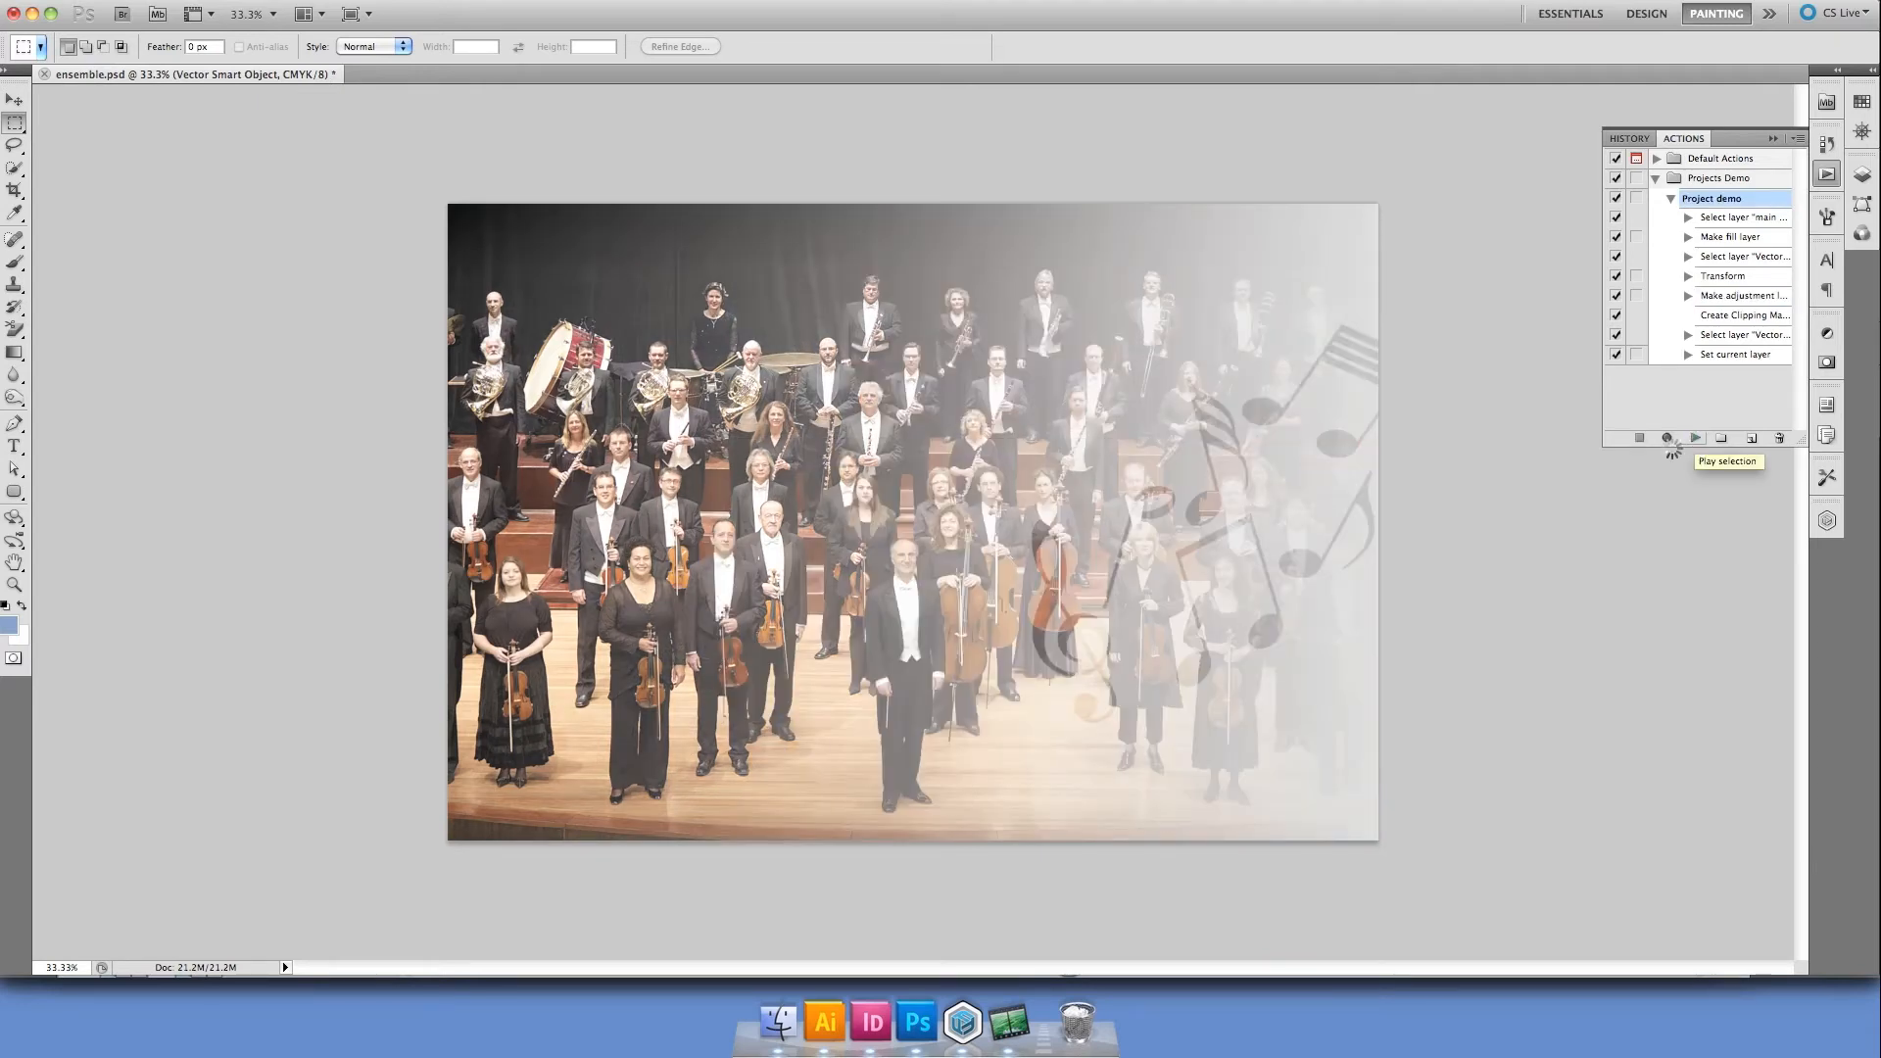
Switch to InDesign and create a 9 x 6 in print document with the Project Demo preset
left_click(867, 1017)
key("super+n")
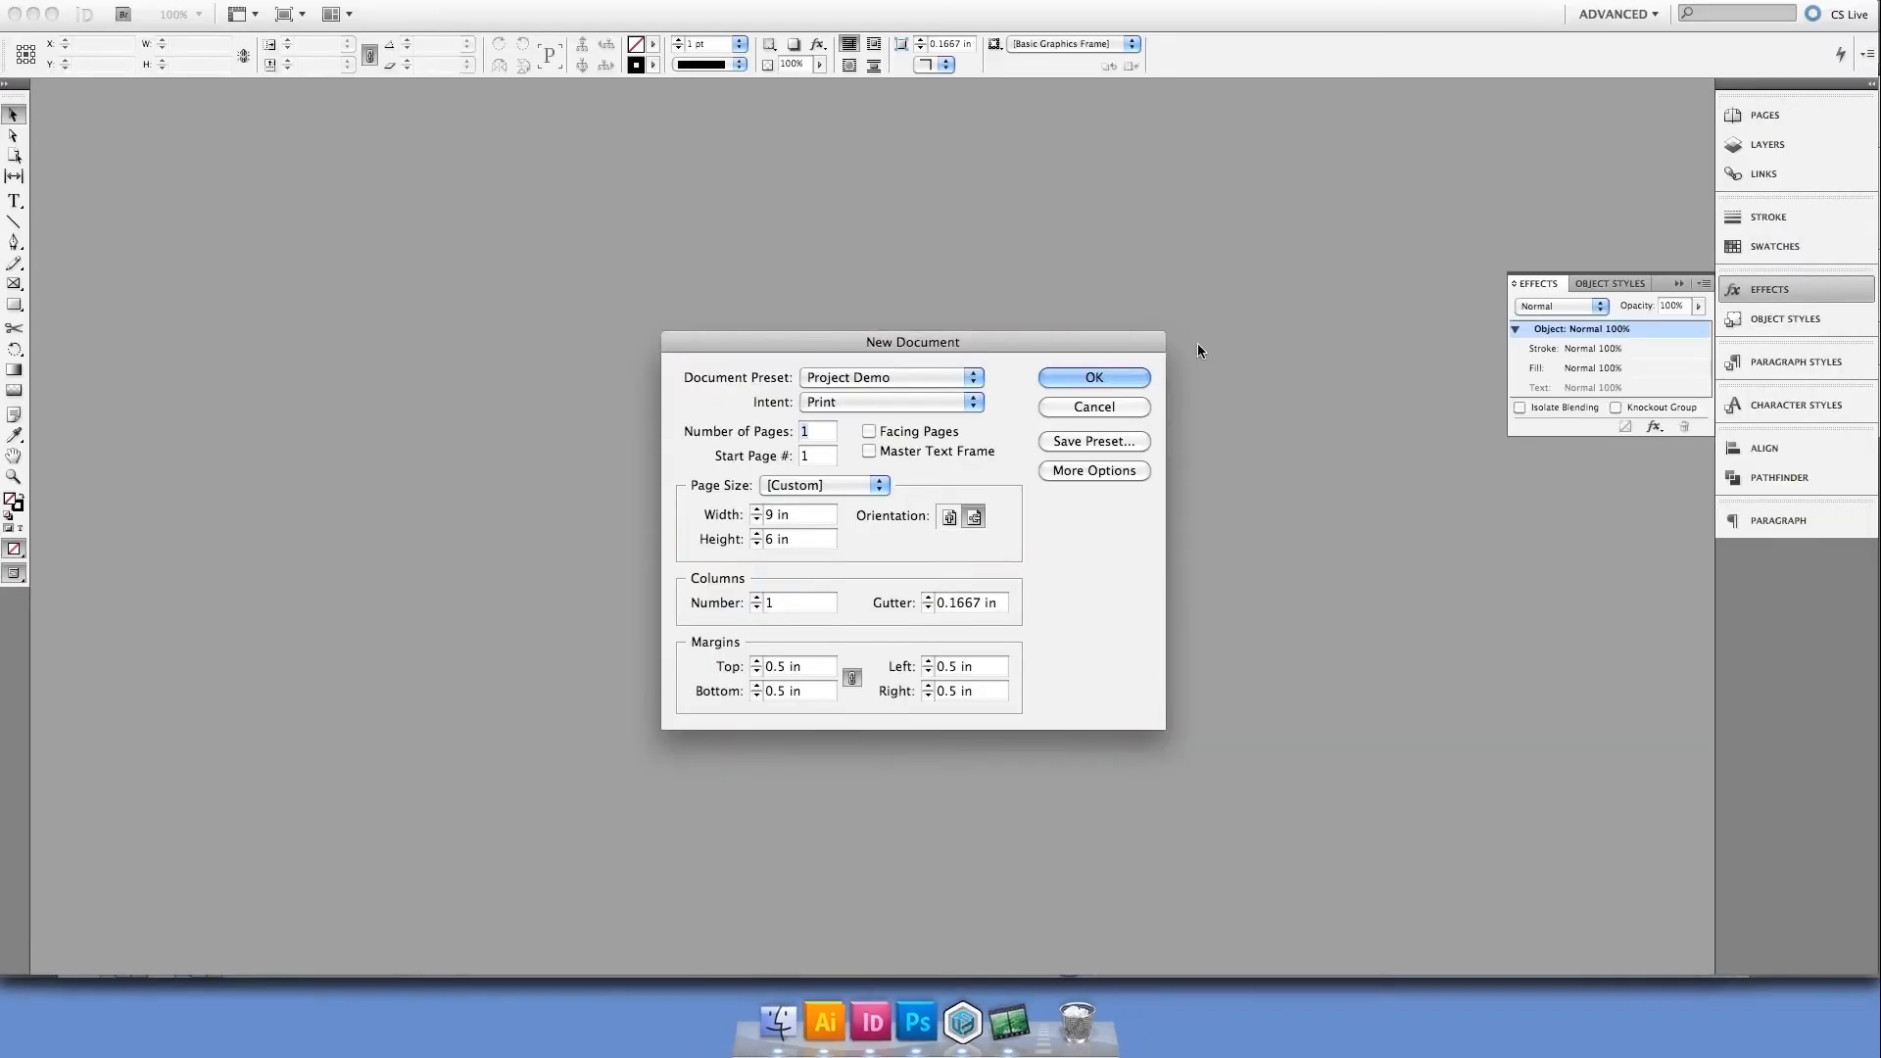
left_click(1125, 380)
Place ensemble.psd from the demo folder on the page, starting at the upper-left bleed corner
key("super+d")
left_click(878, 92)
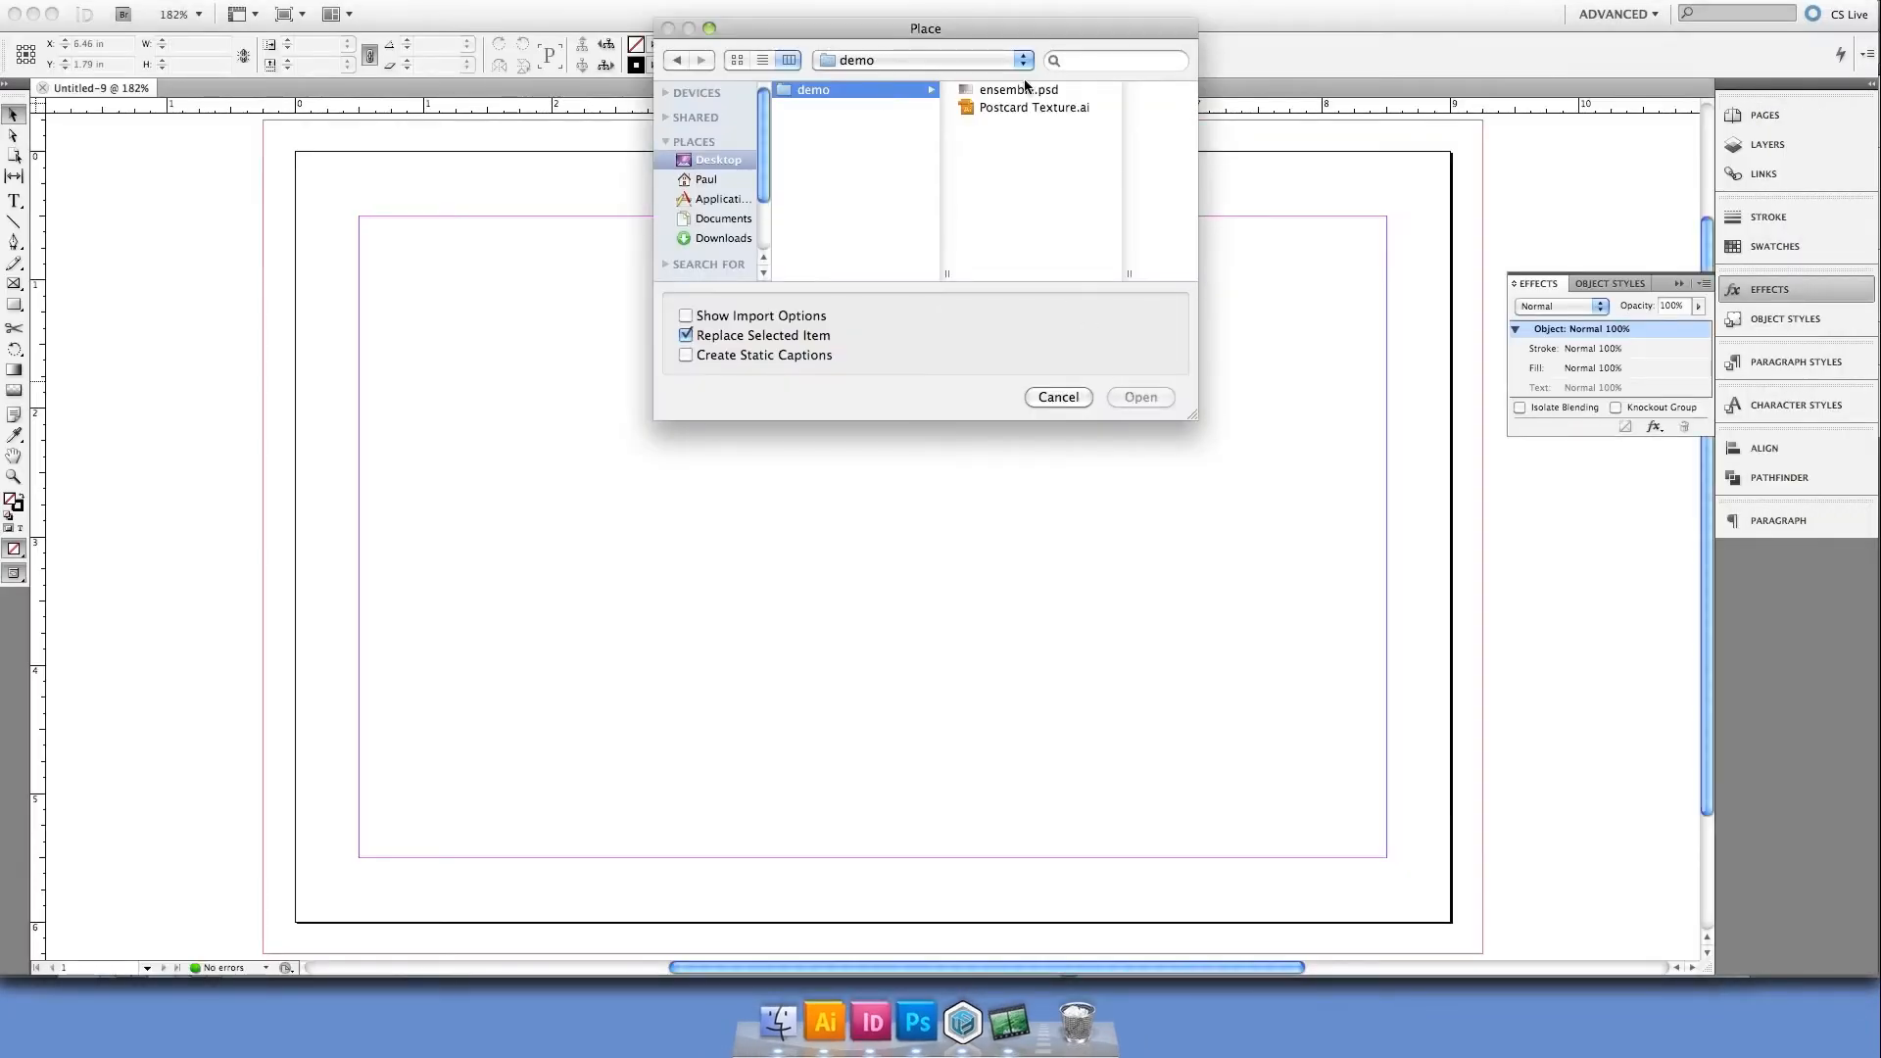
left_click(1009, 108)
left_click(1137, 397)
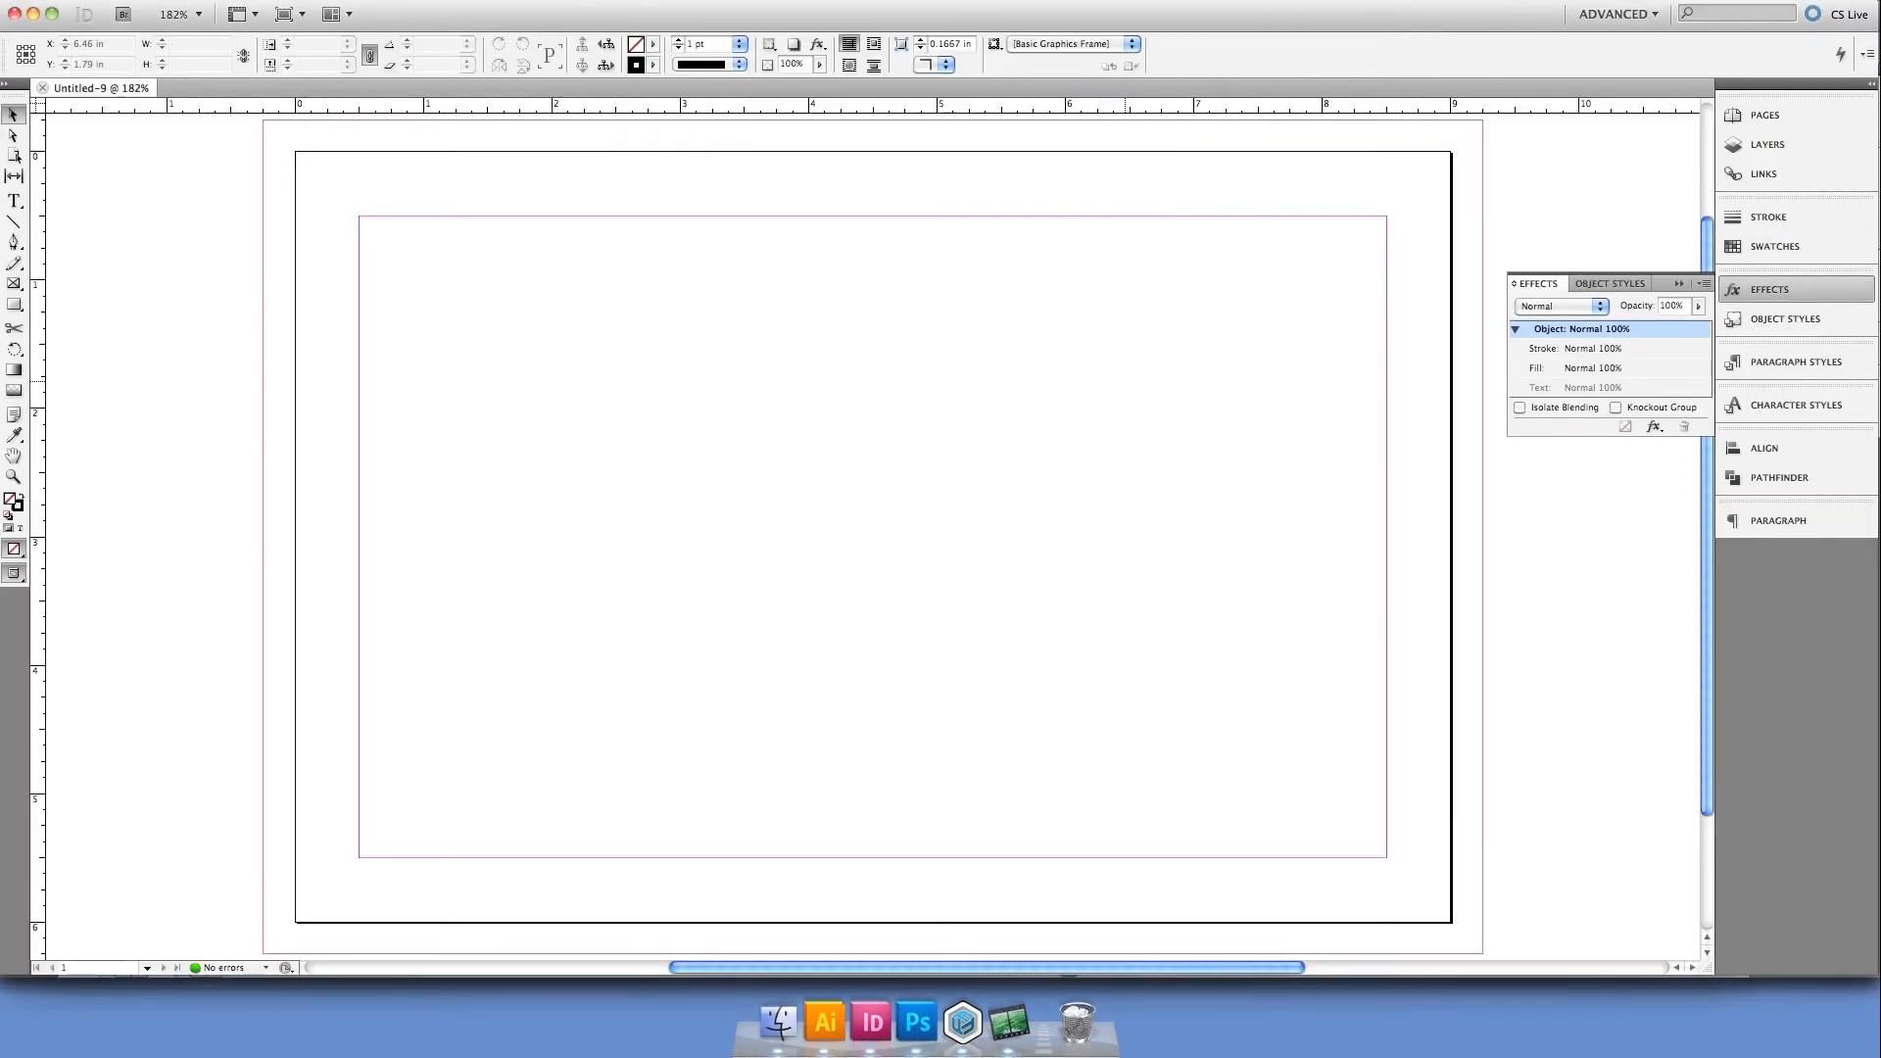
left_click(262, 119)
Save the document as postcard.indd in the demo folder and export it as postcard.pdf to the Desktop
key("super+s")
type("postcard.indd")
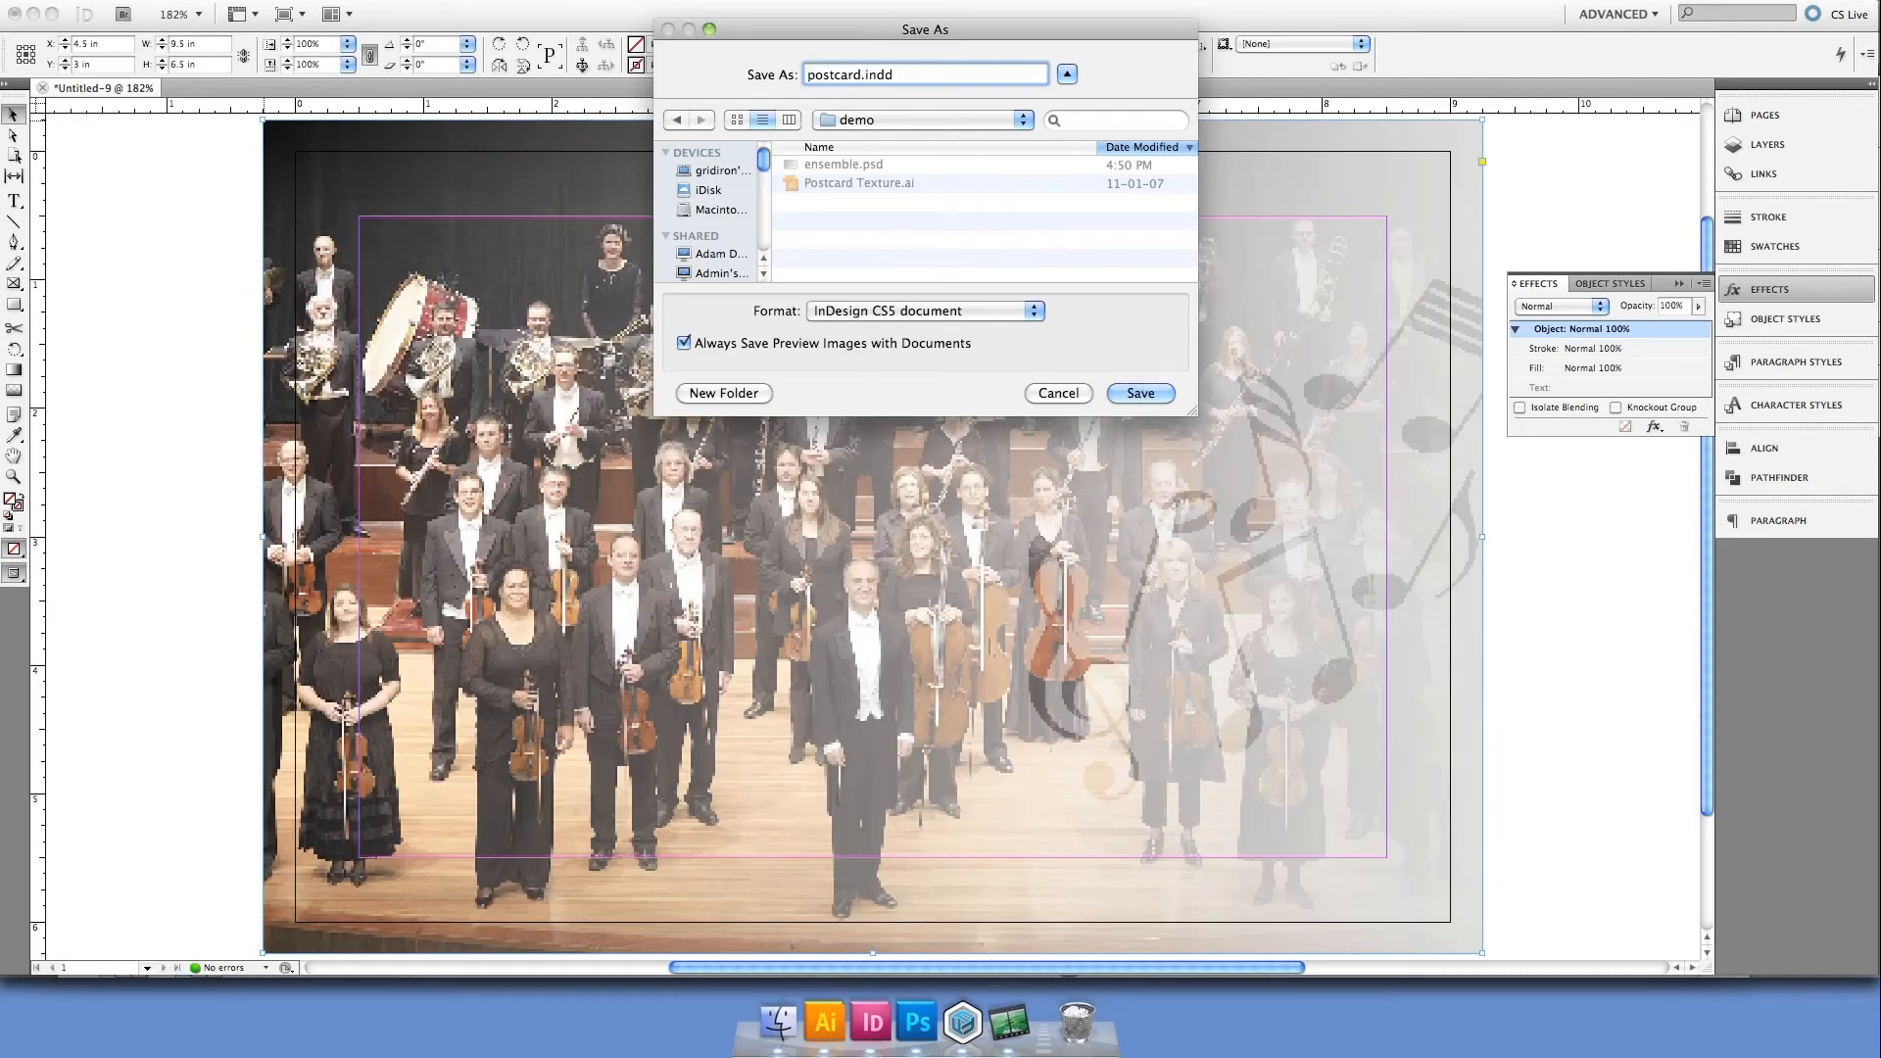
key("Return")
key("super+e")
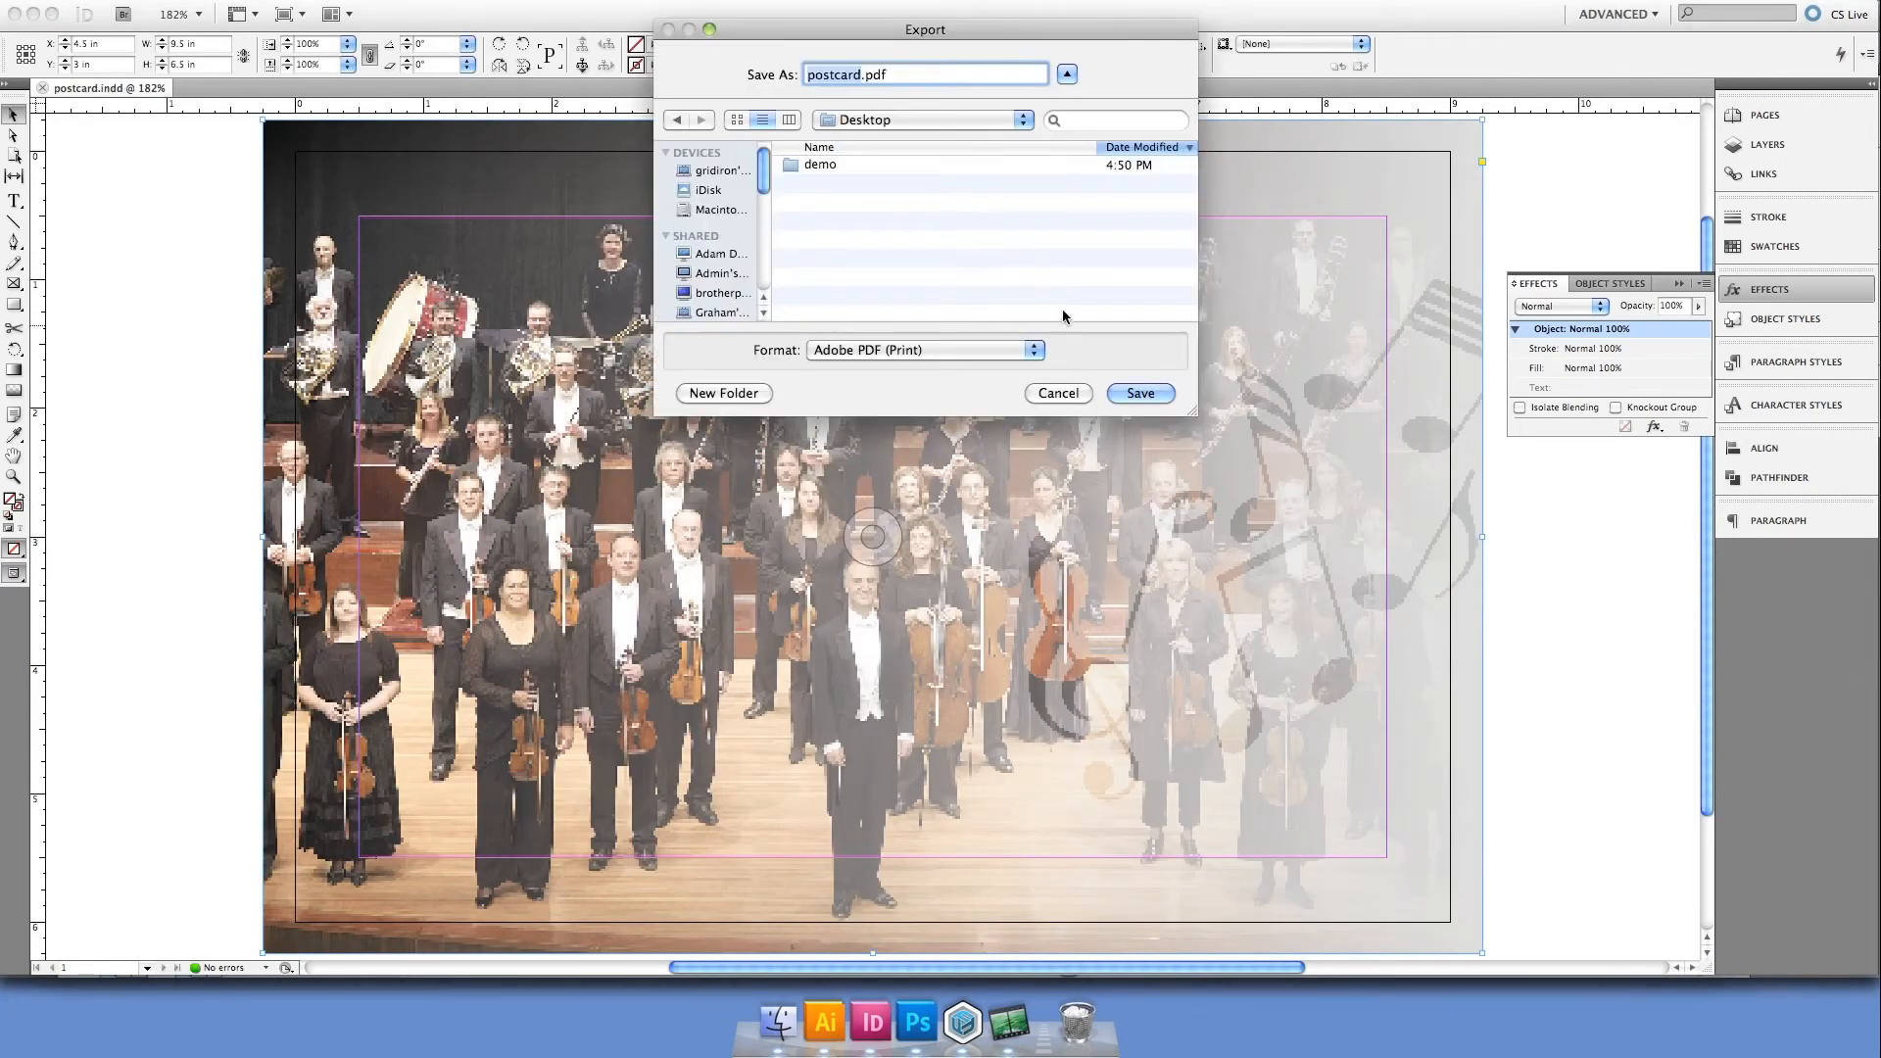
left_click(1164, 392)
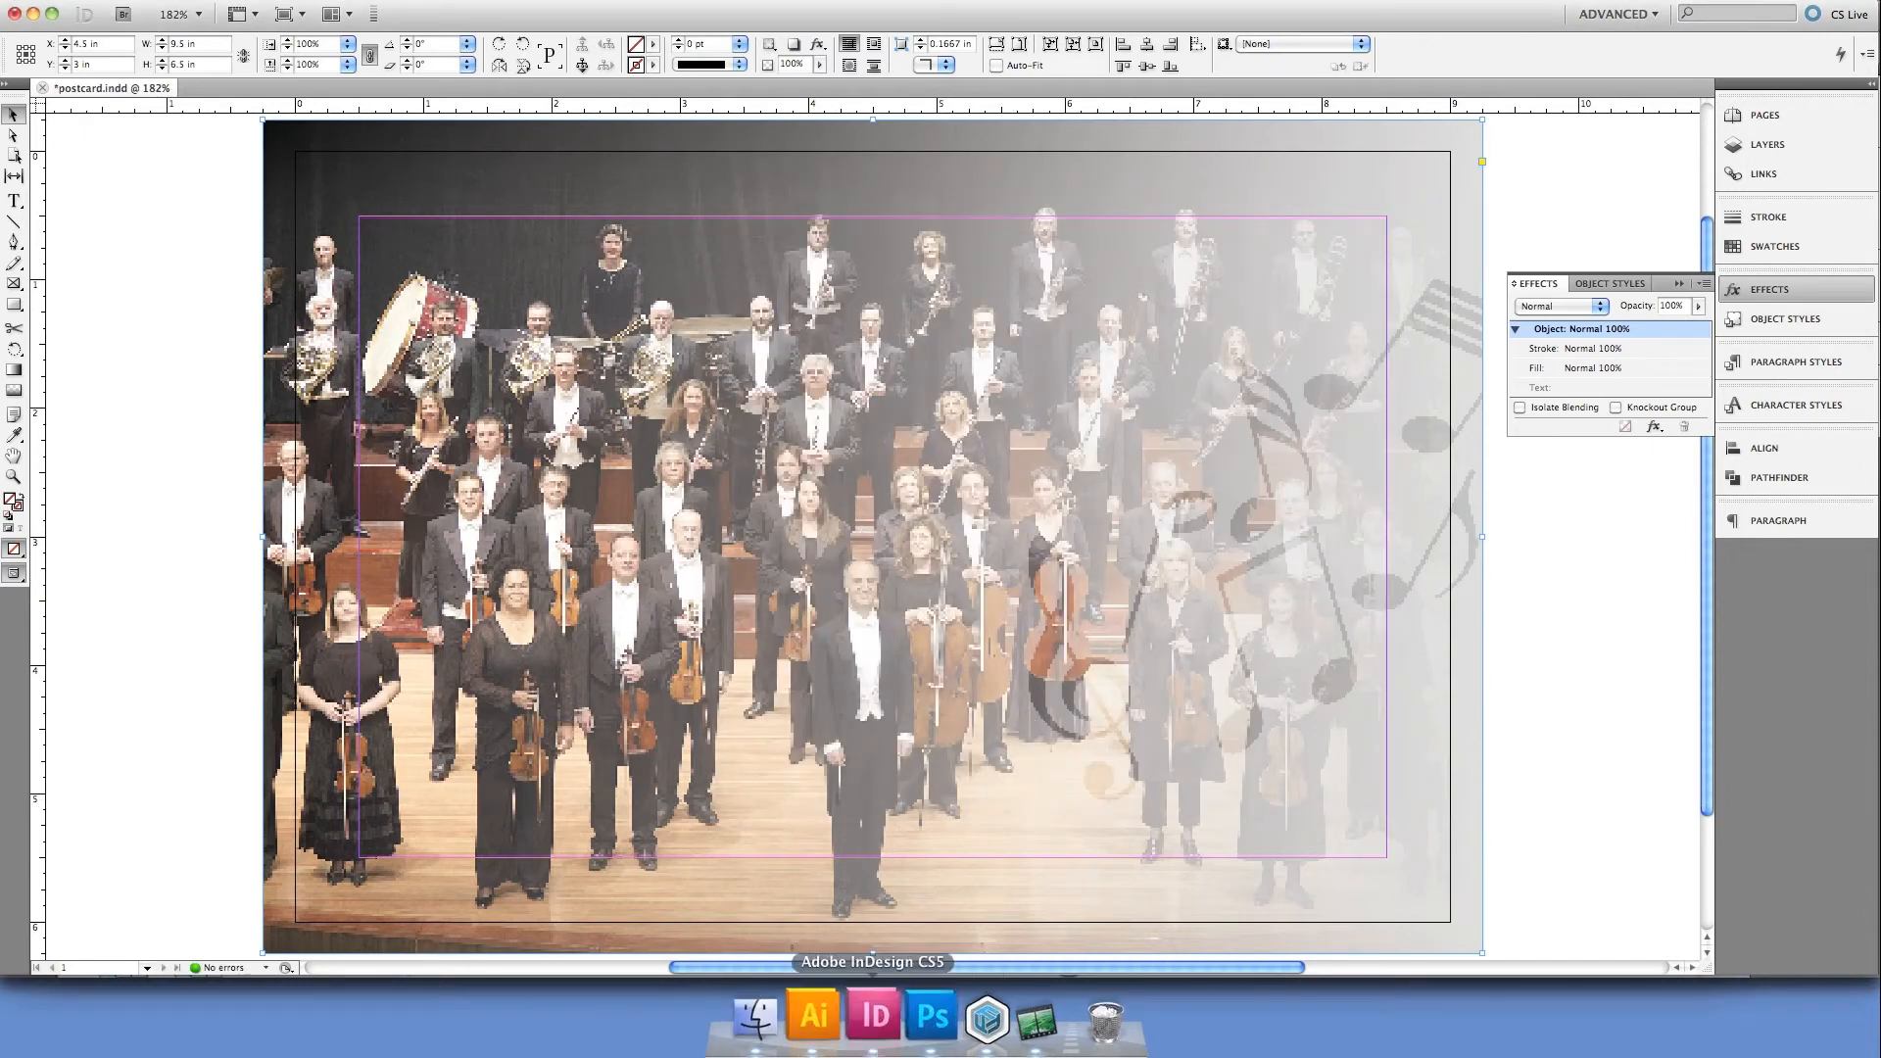
Switch to Flow and inspect the mapped relationships and file information of postcard.indd
left_click(970, 1028)
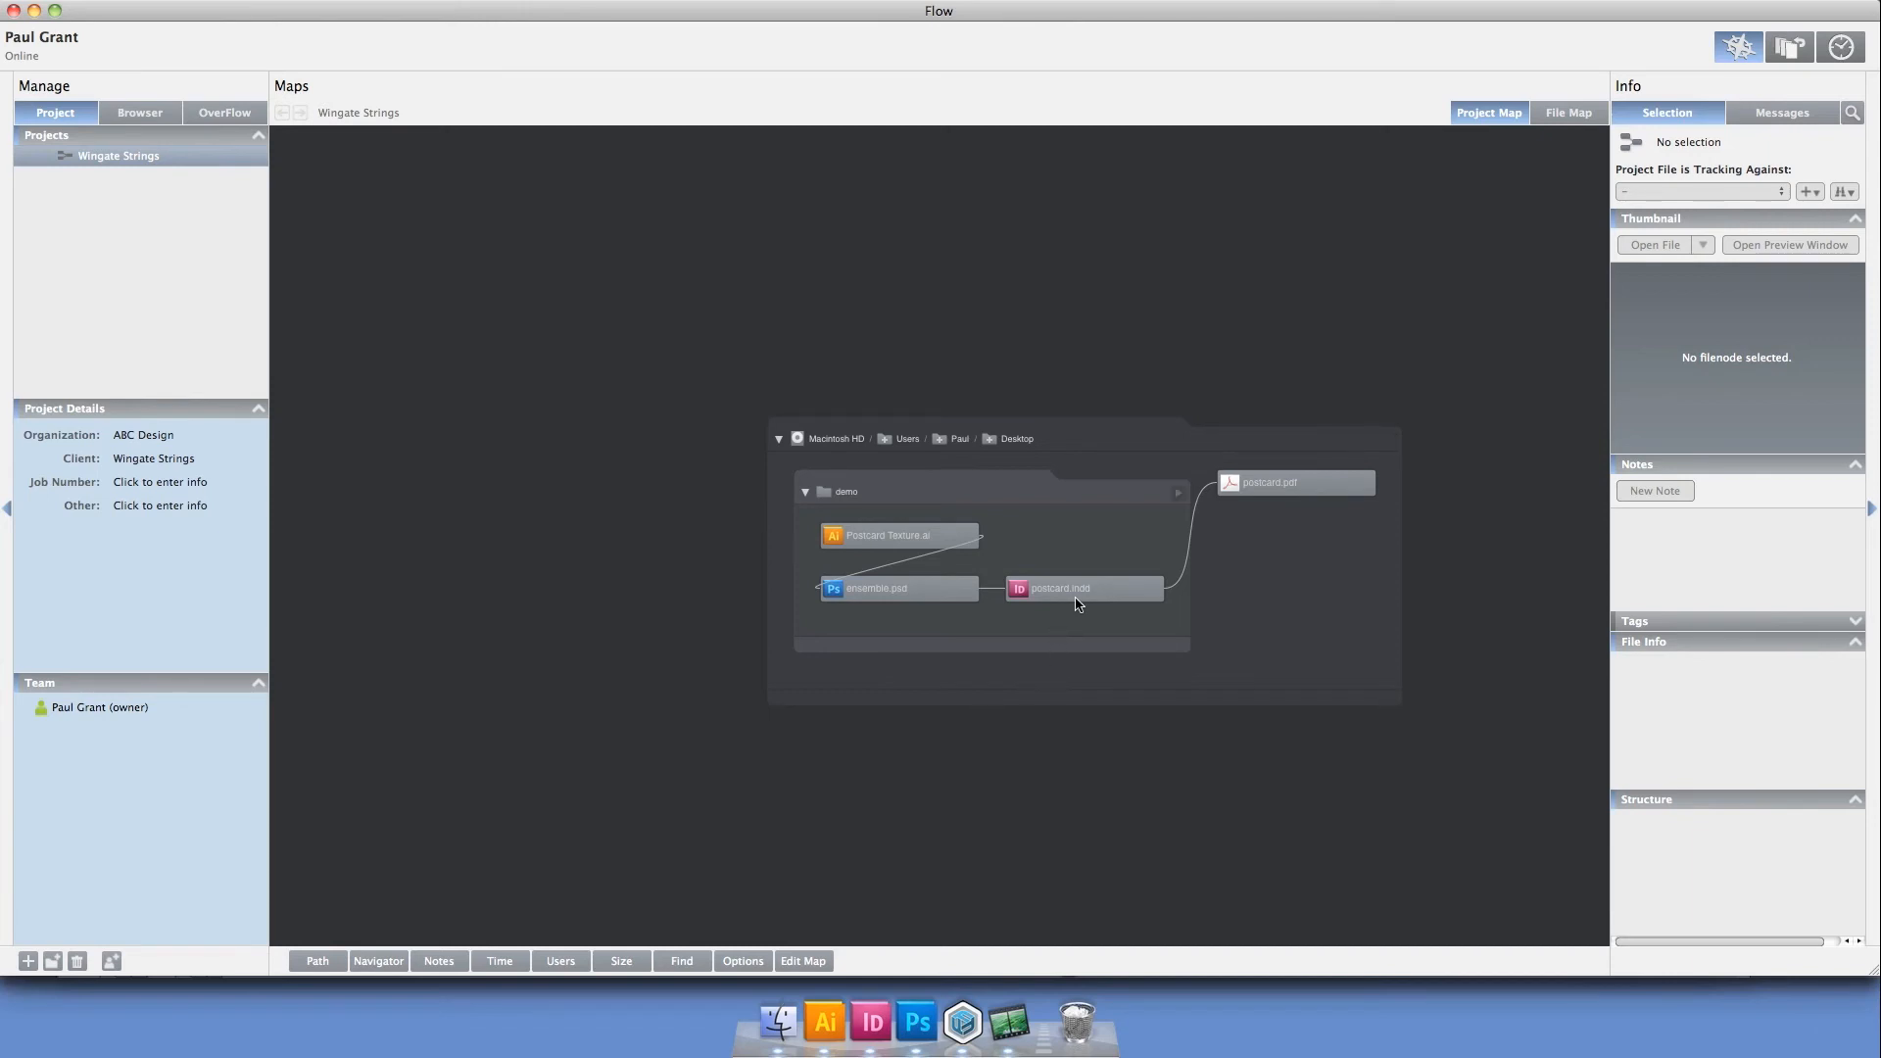
left_click(1150, 586)
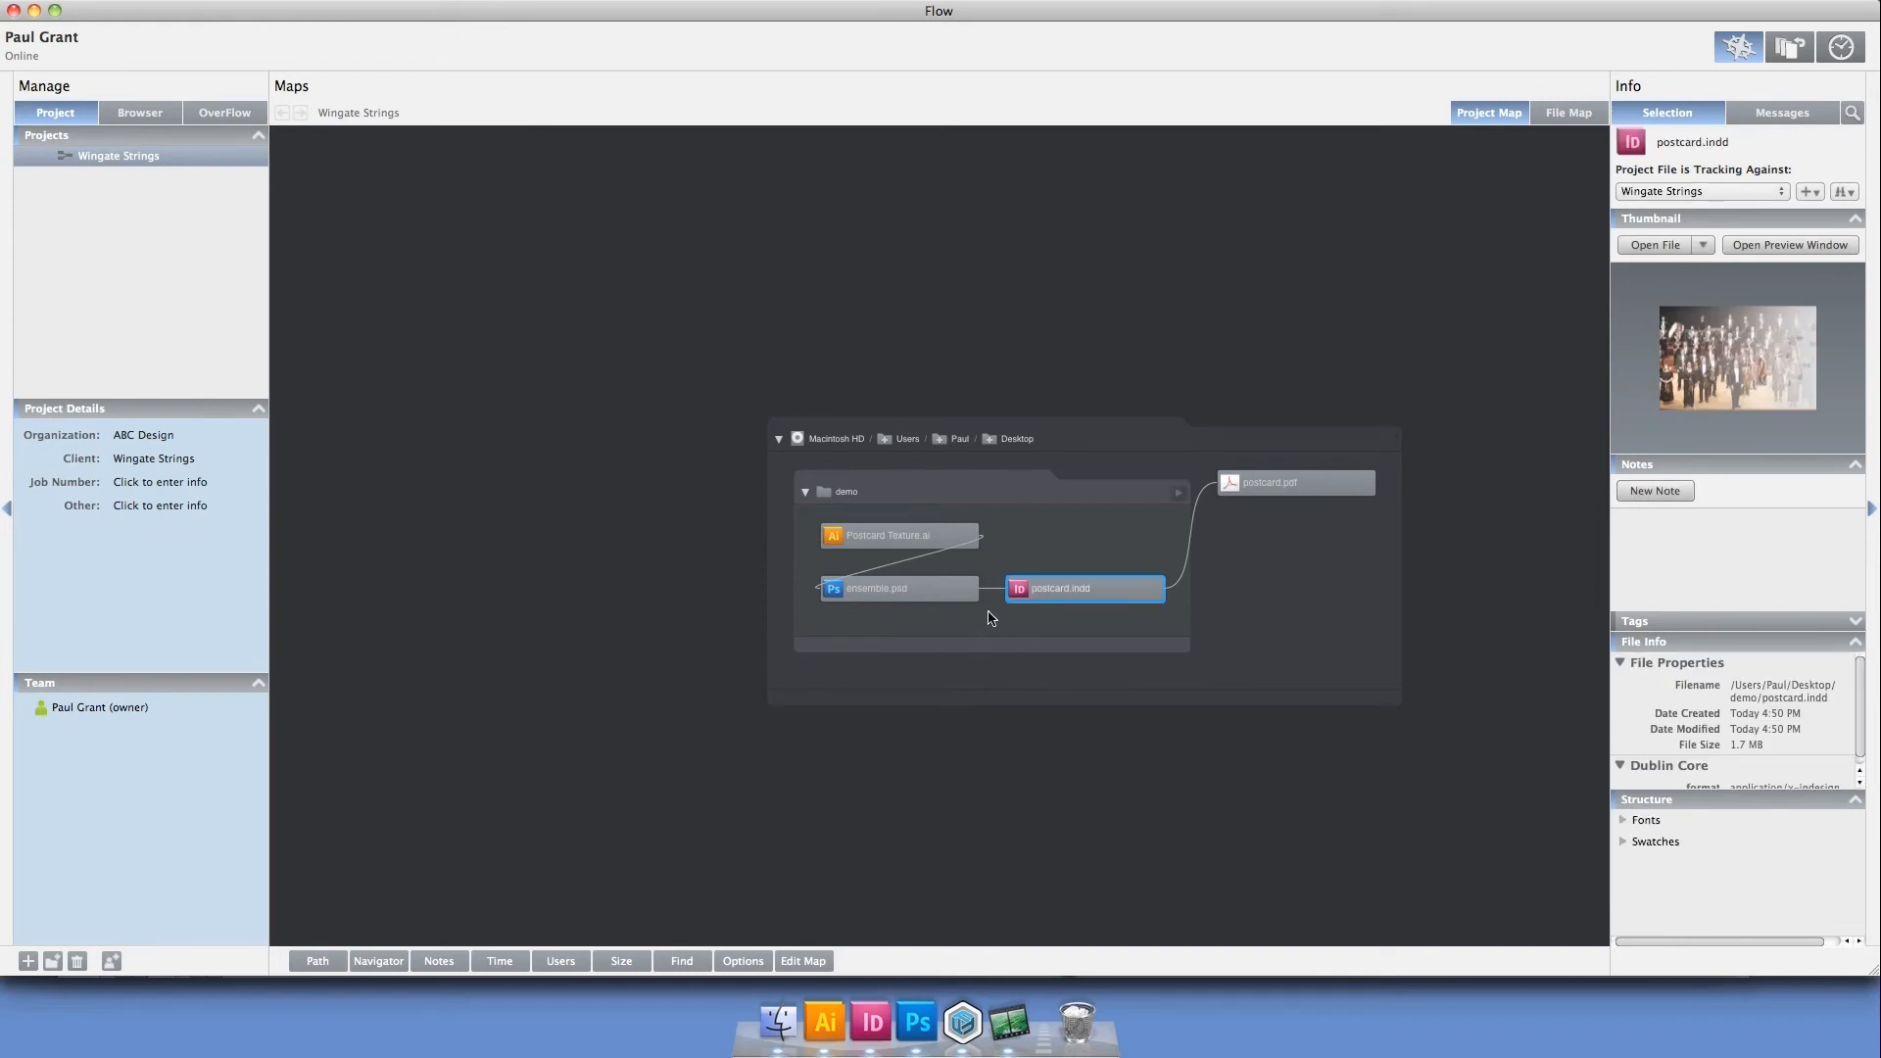
left_click(1104, 696)
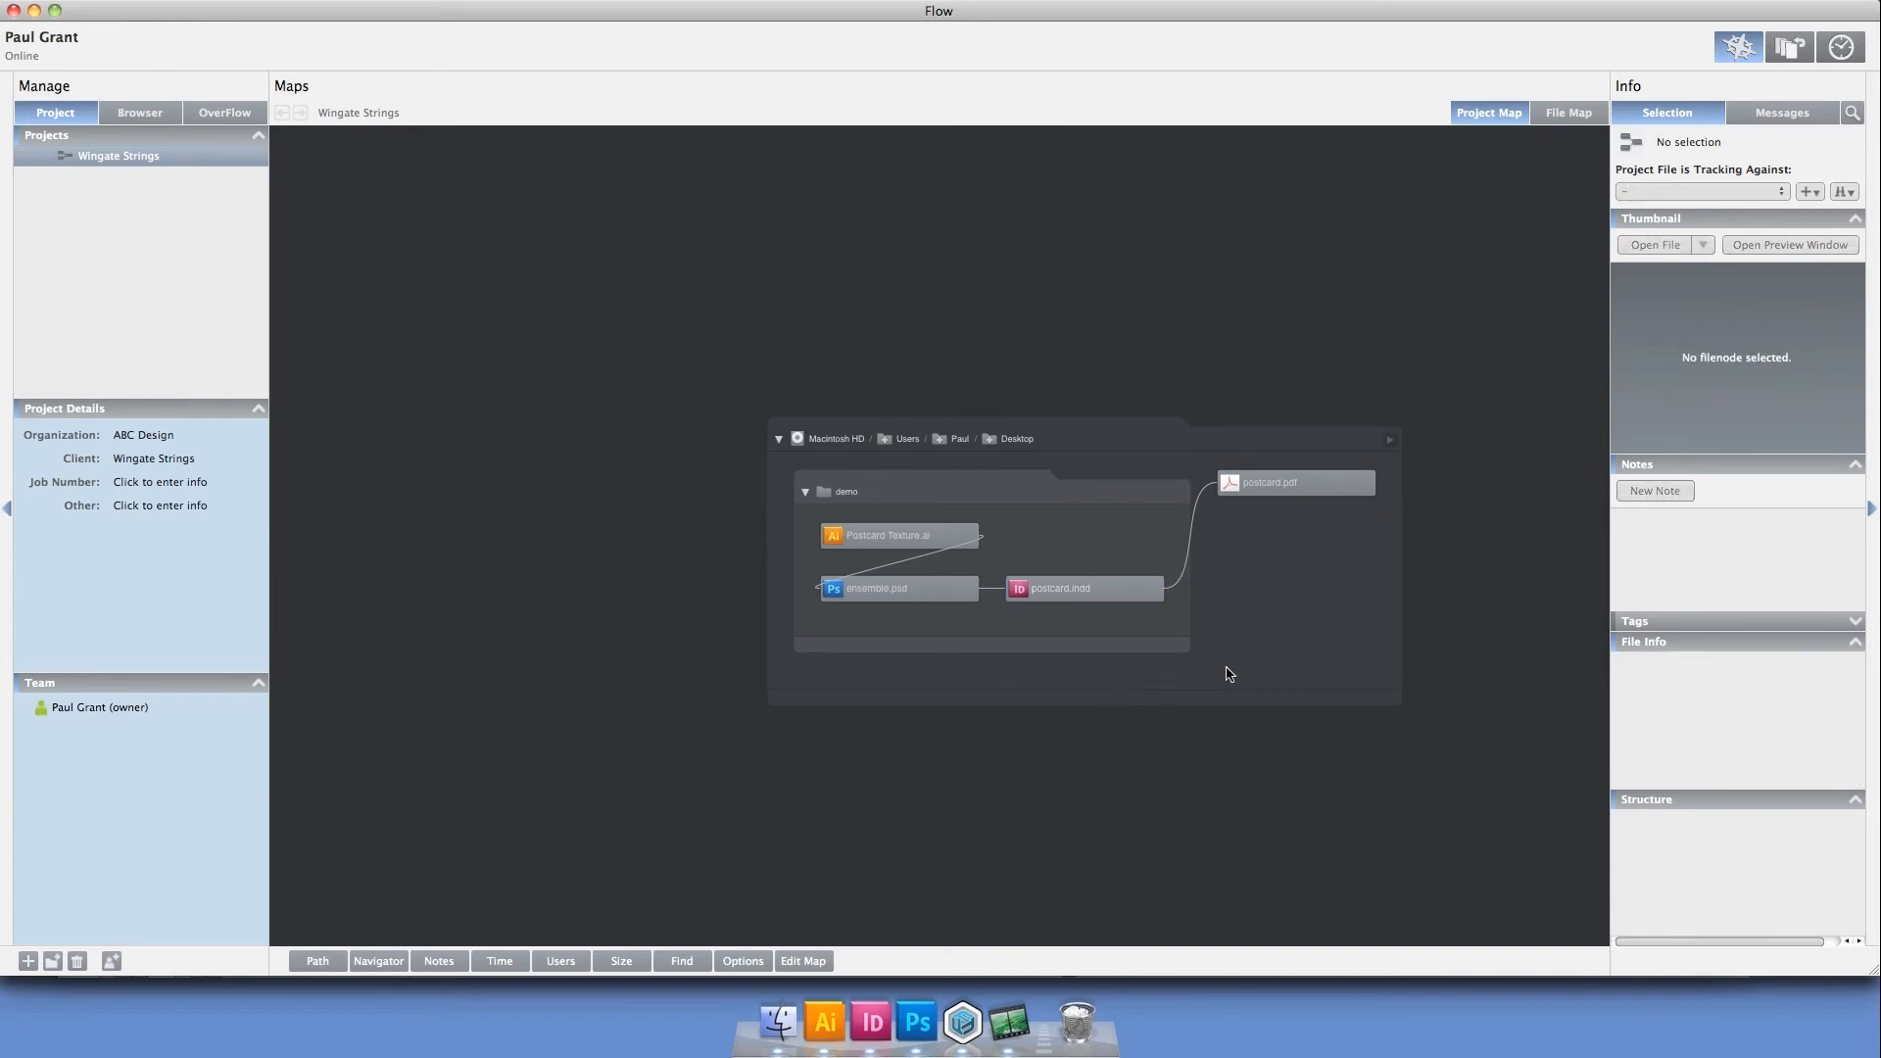
Review the project's watched folder options and inspect the information of postcard.pdf
left_click(754, 956)
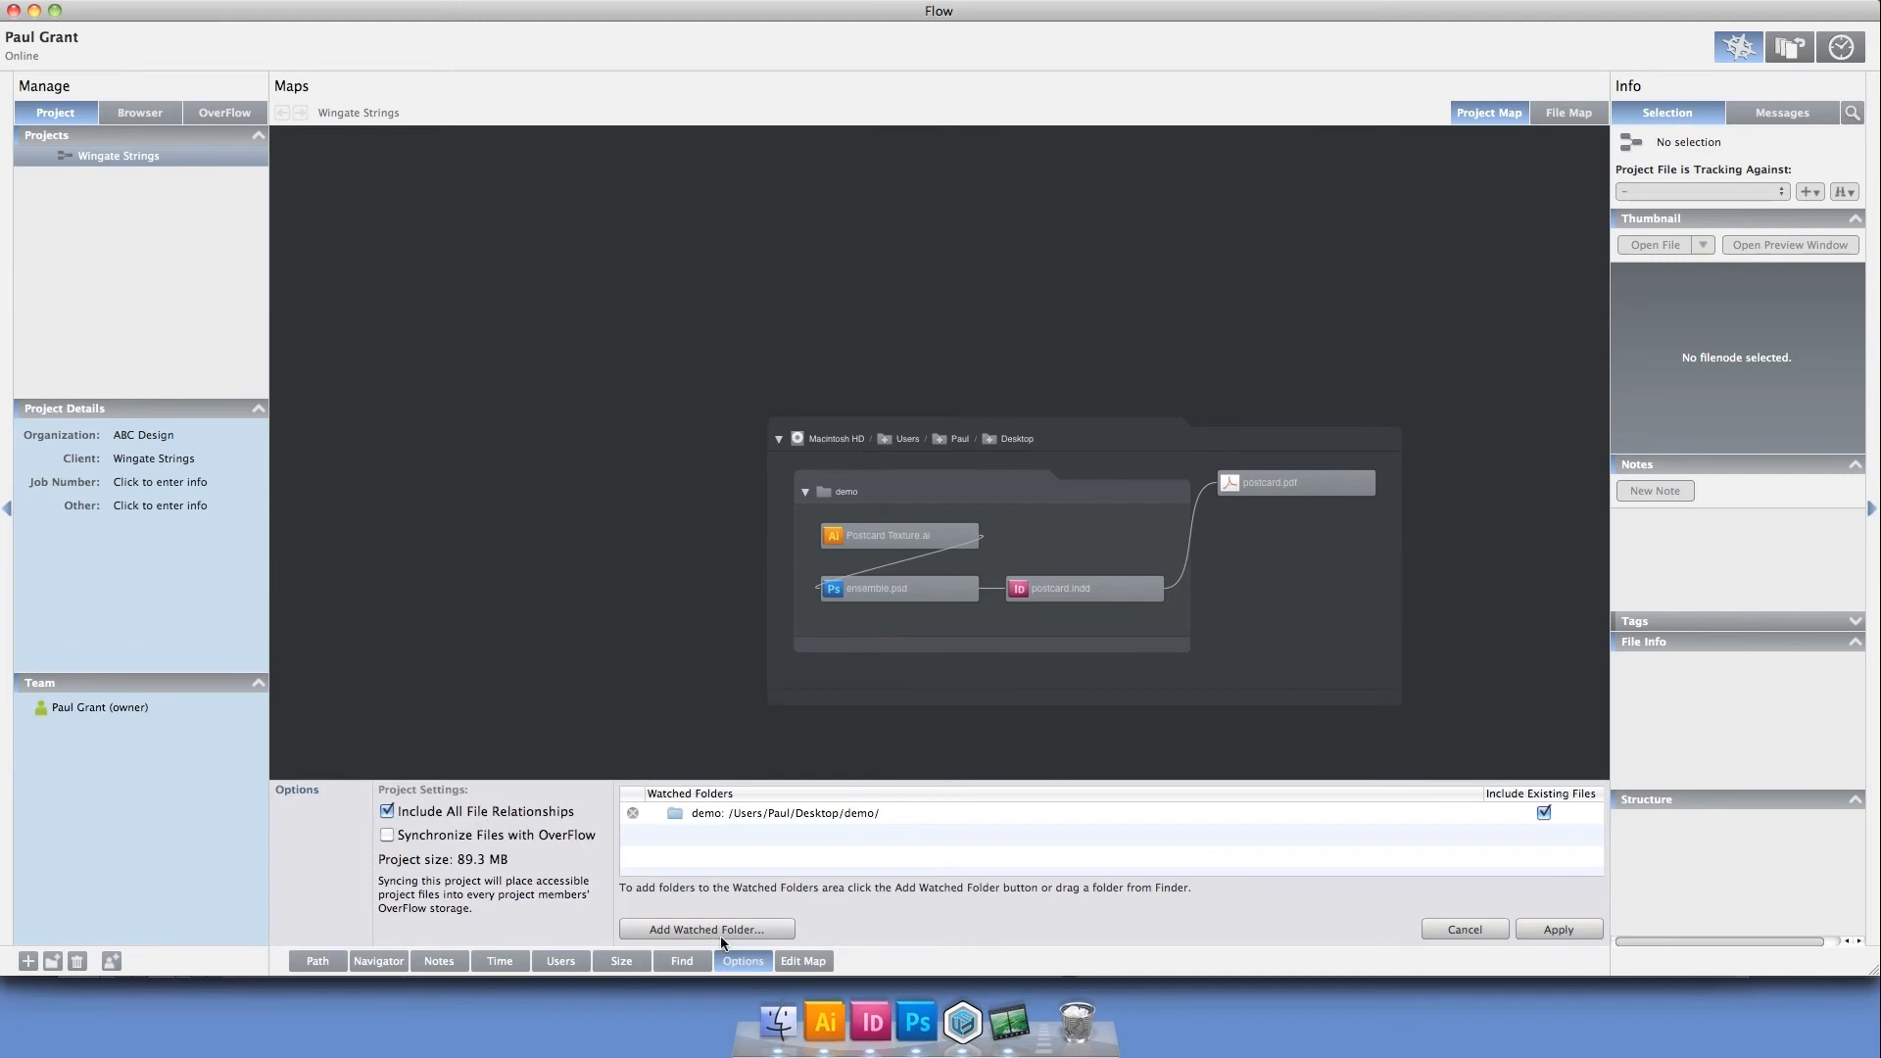
left_click(742, 960)
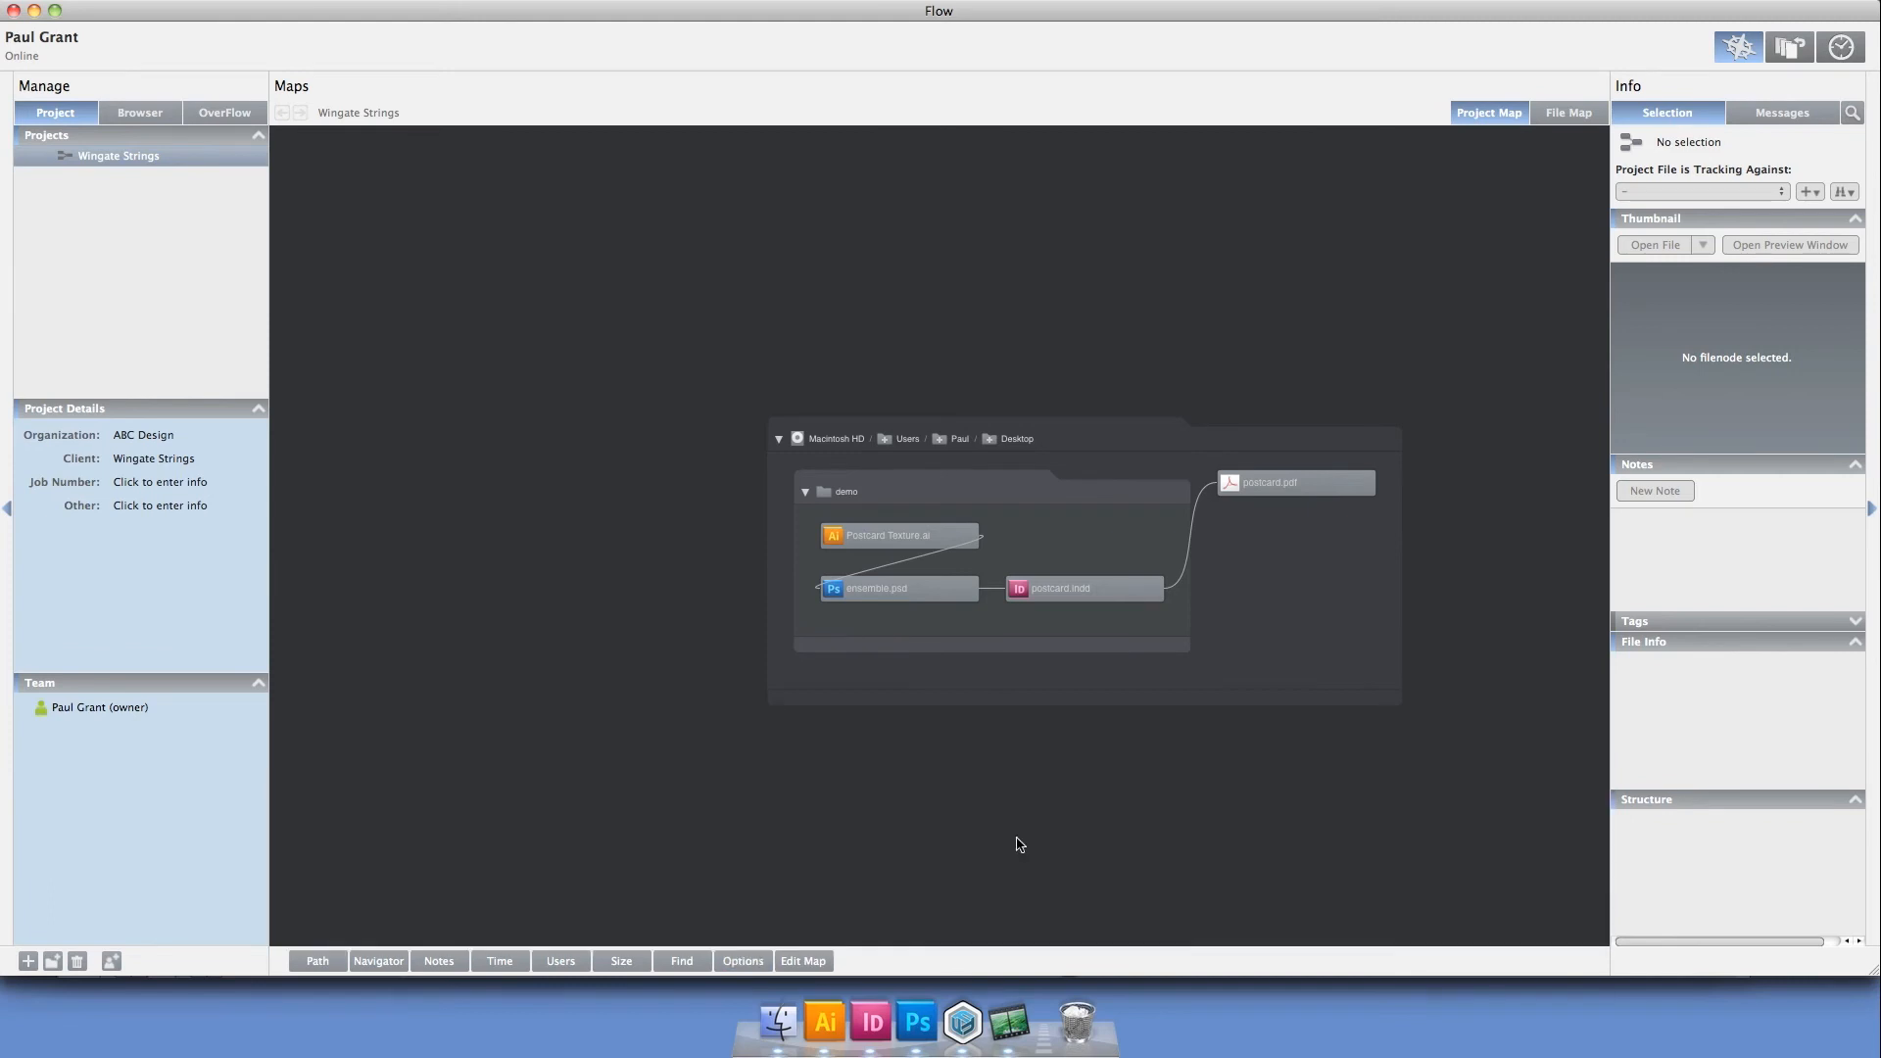
left_click(1311, 495)
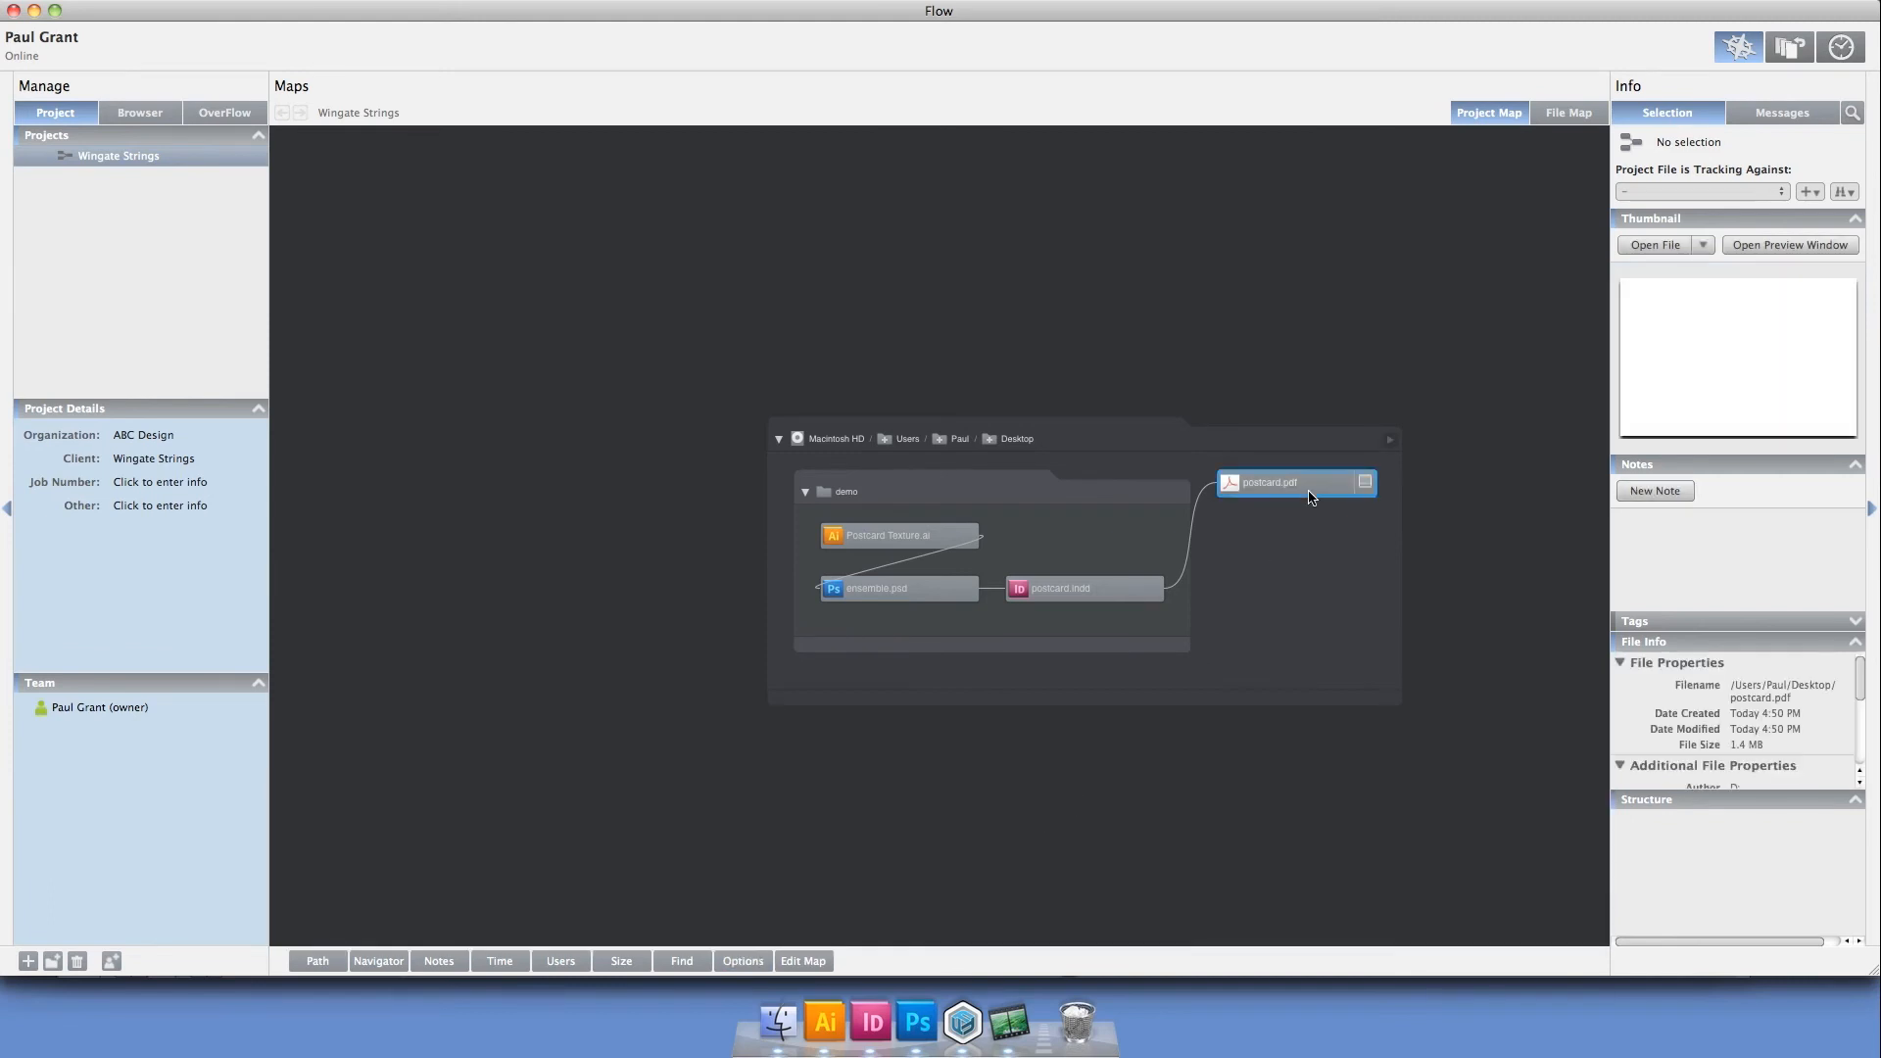
left_click(1283, 563)
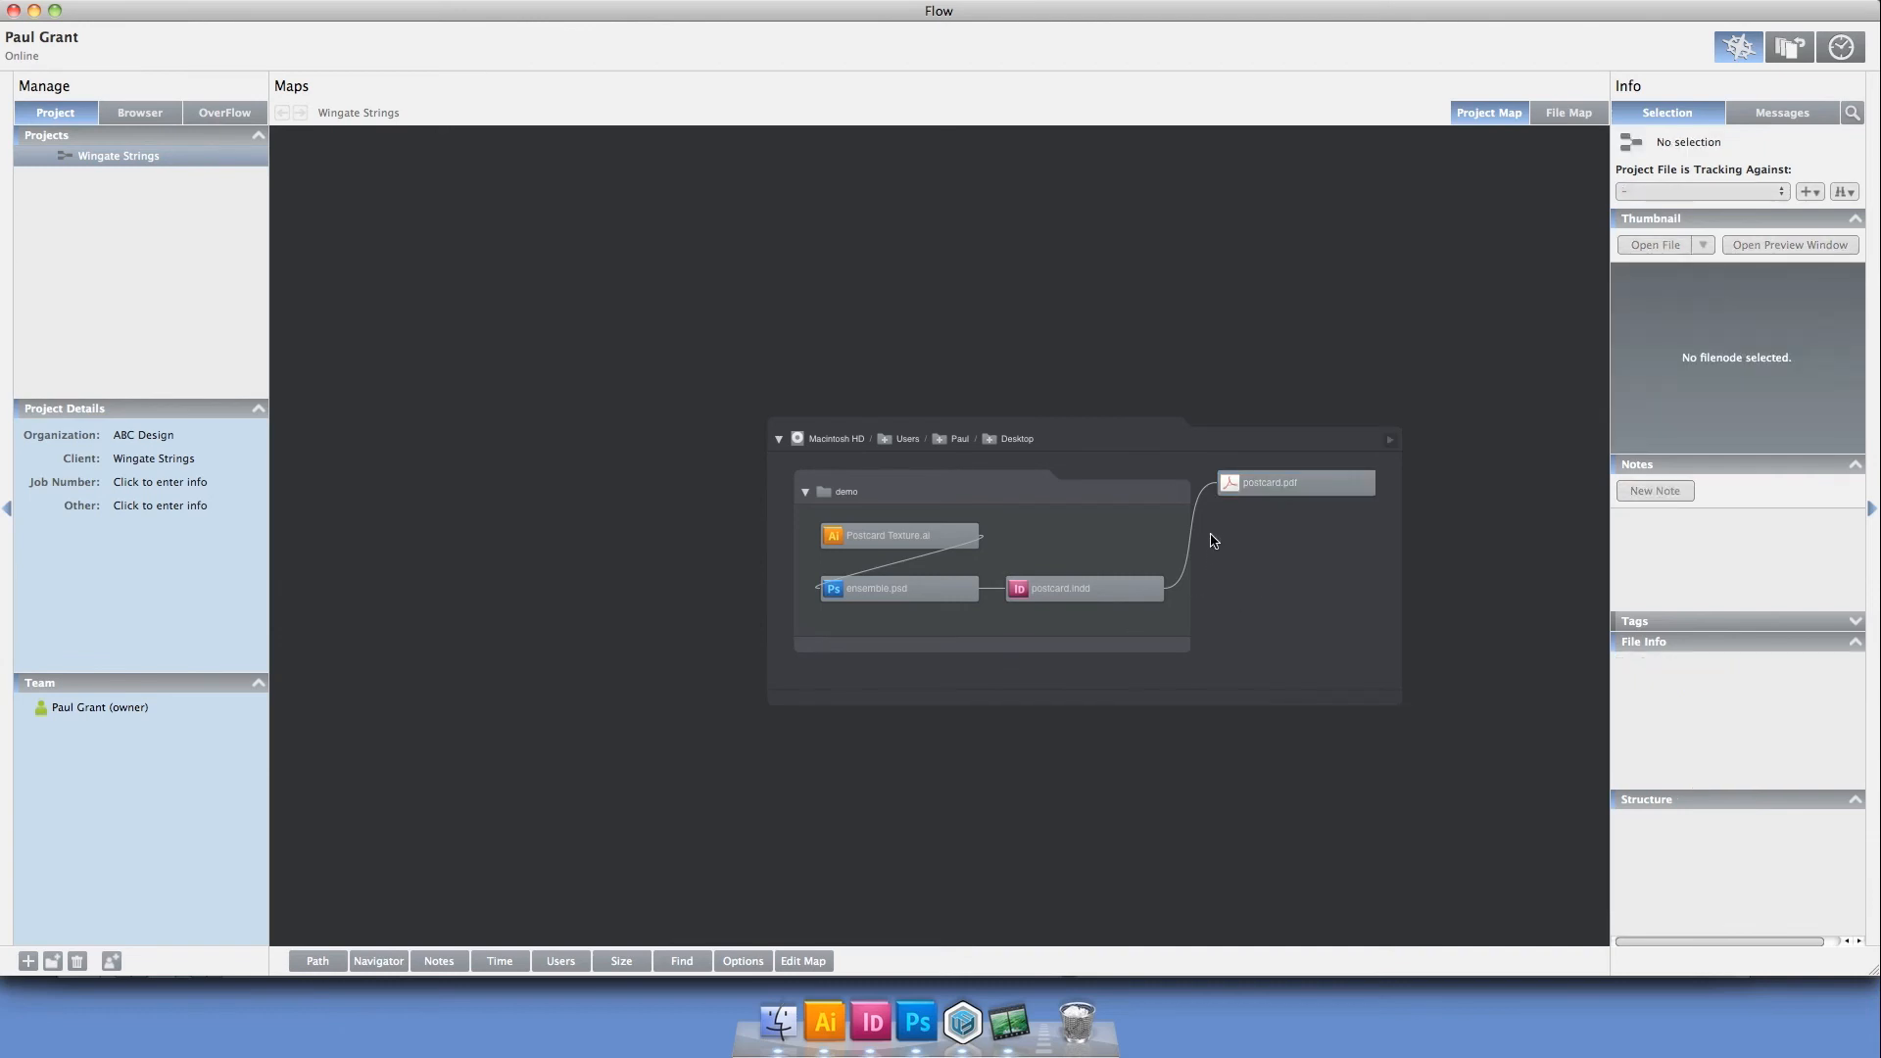